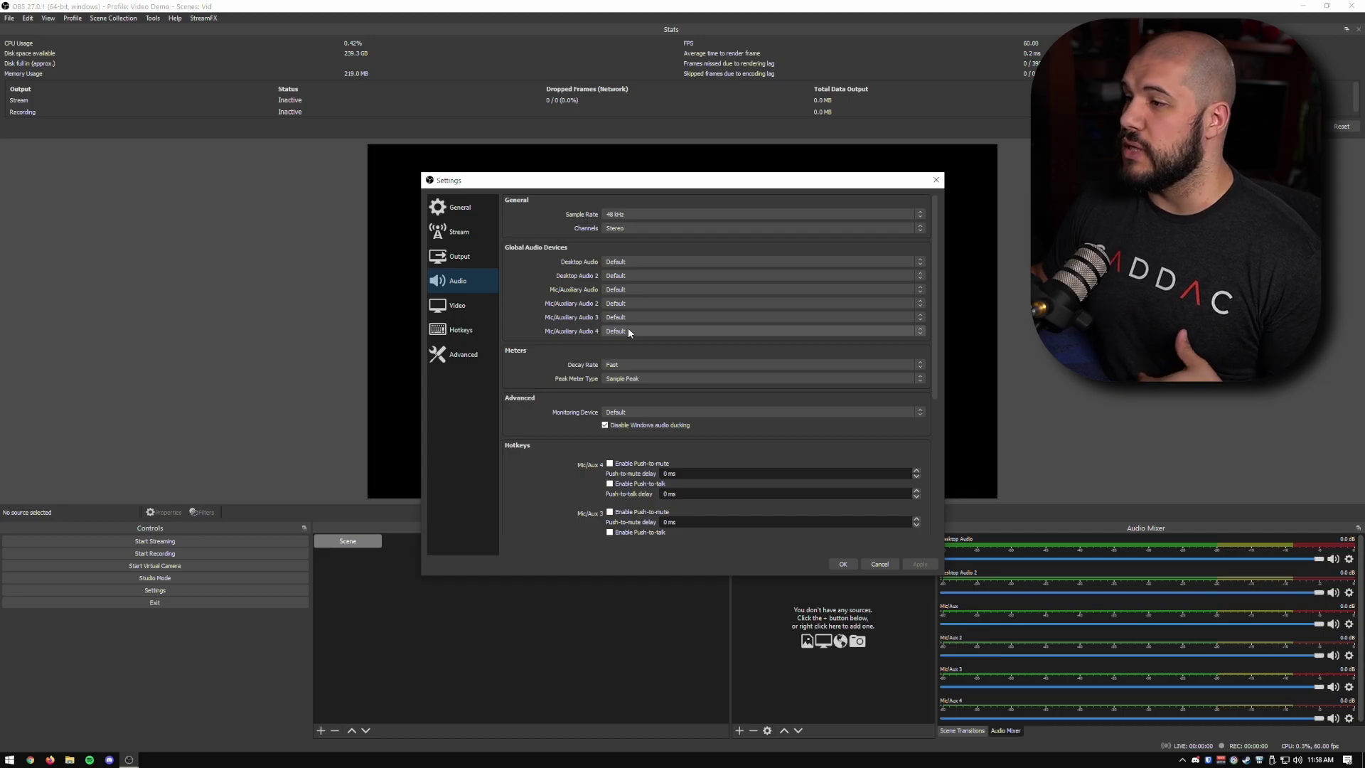
Set Mic/Auxiliary Audio 4 to Disabled and apply the change
left_click(739, 340)
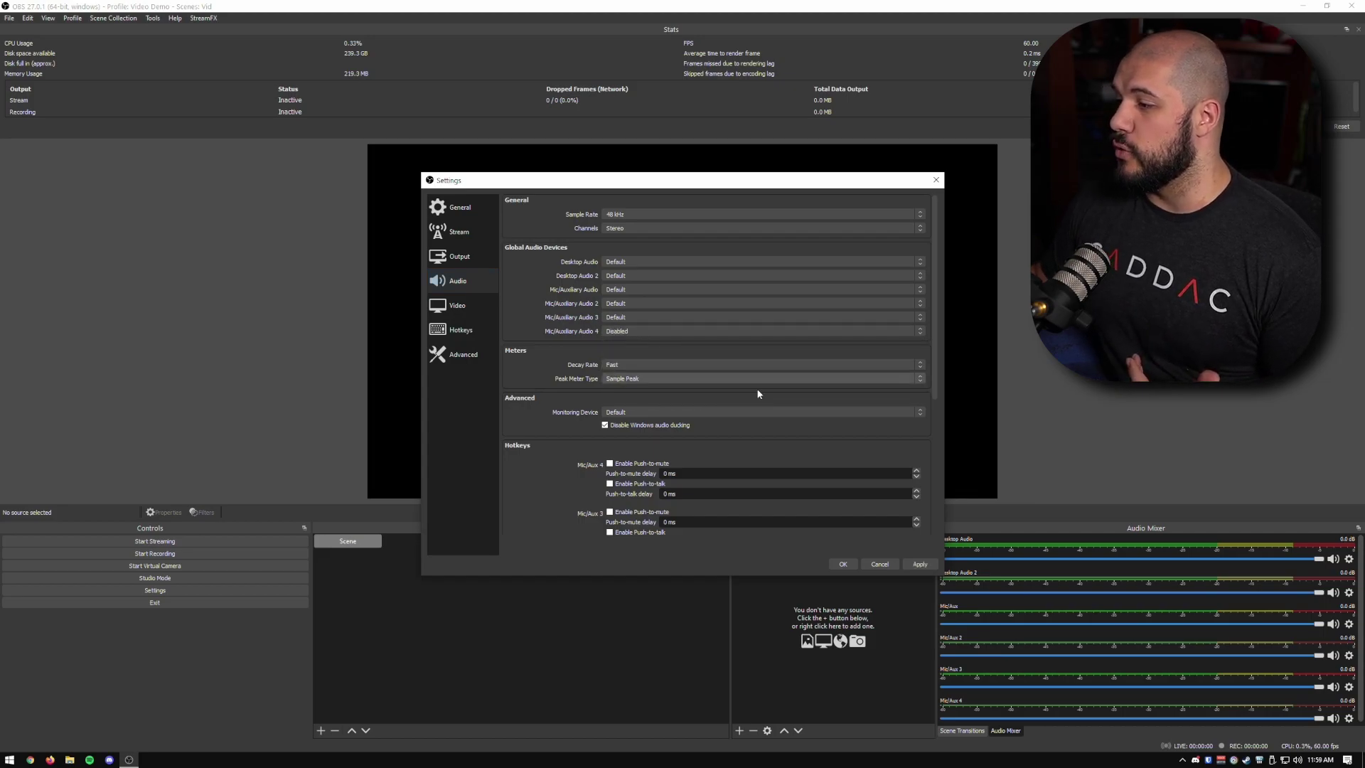
left_click(910, 563)
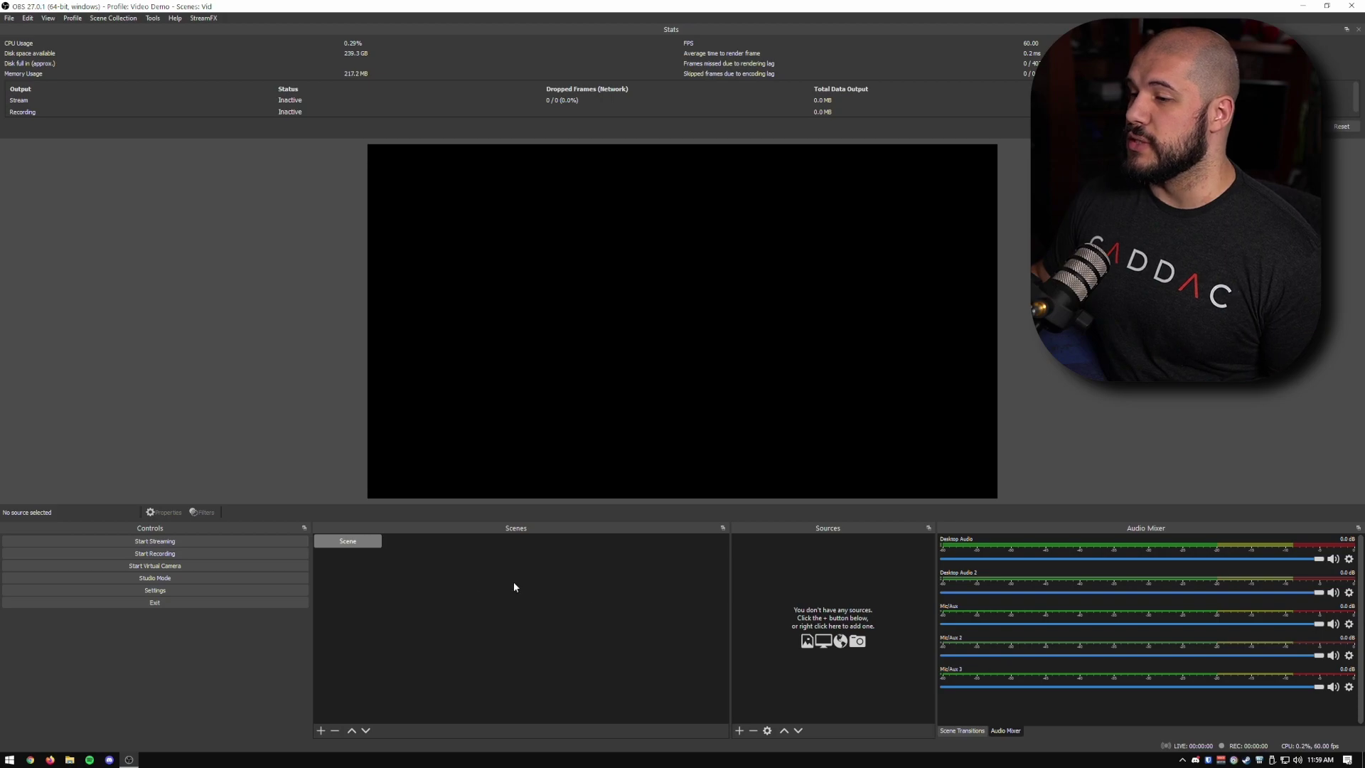
Add a scene named 'Scene 2', mute Desktop Audio 2, then switch back to Scene
right_click(415, 553)
left_click(438, 563)
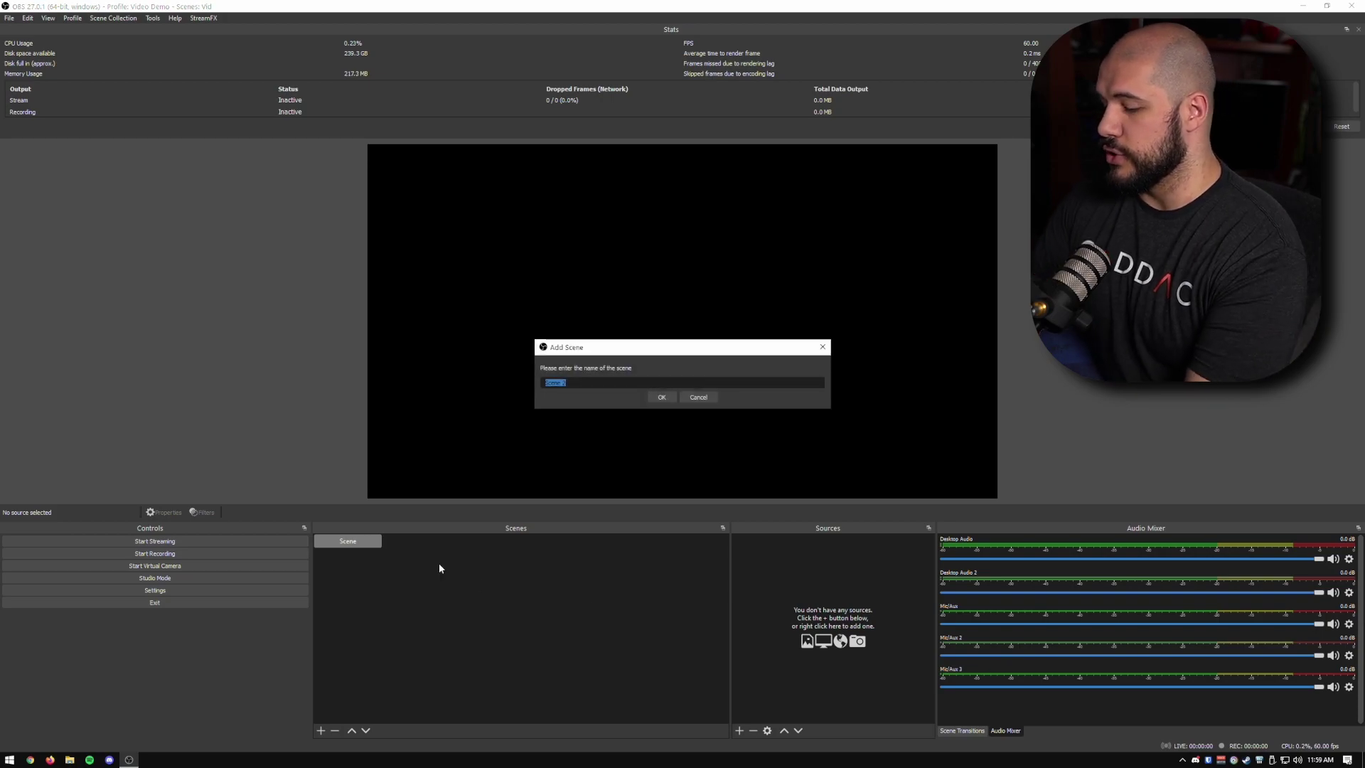
key("Return")
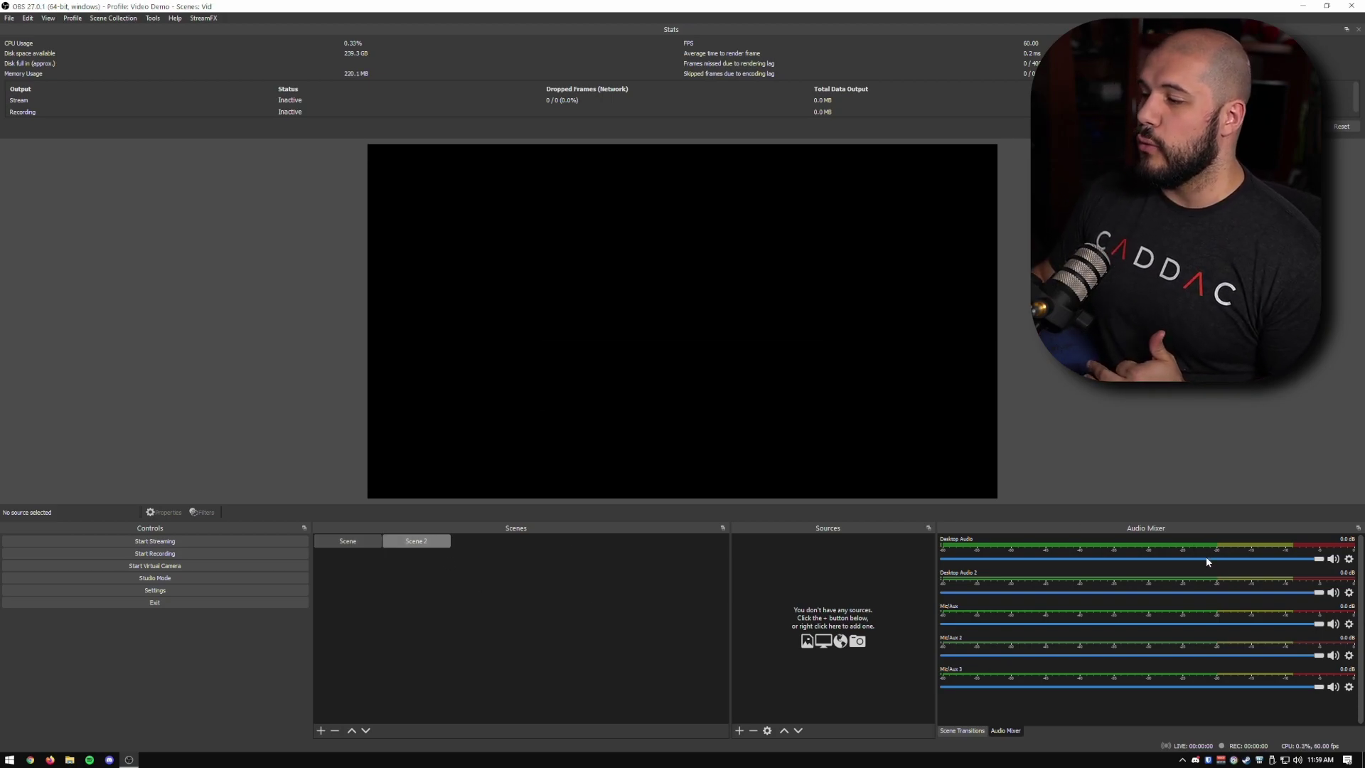
left_click(1334, 594)
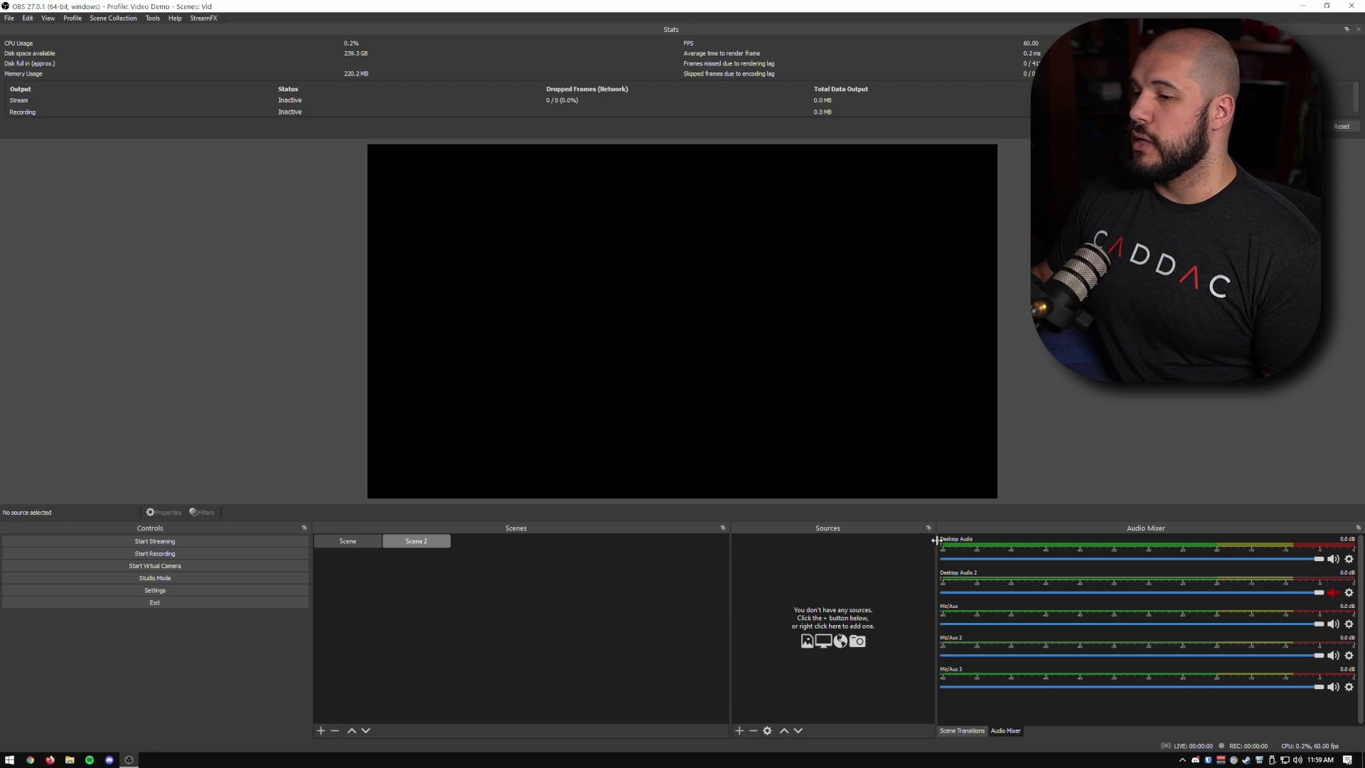
left_click(360, 544)
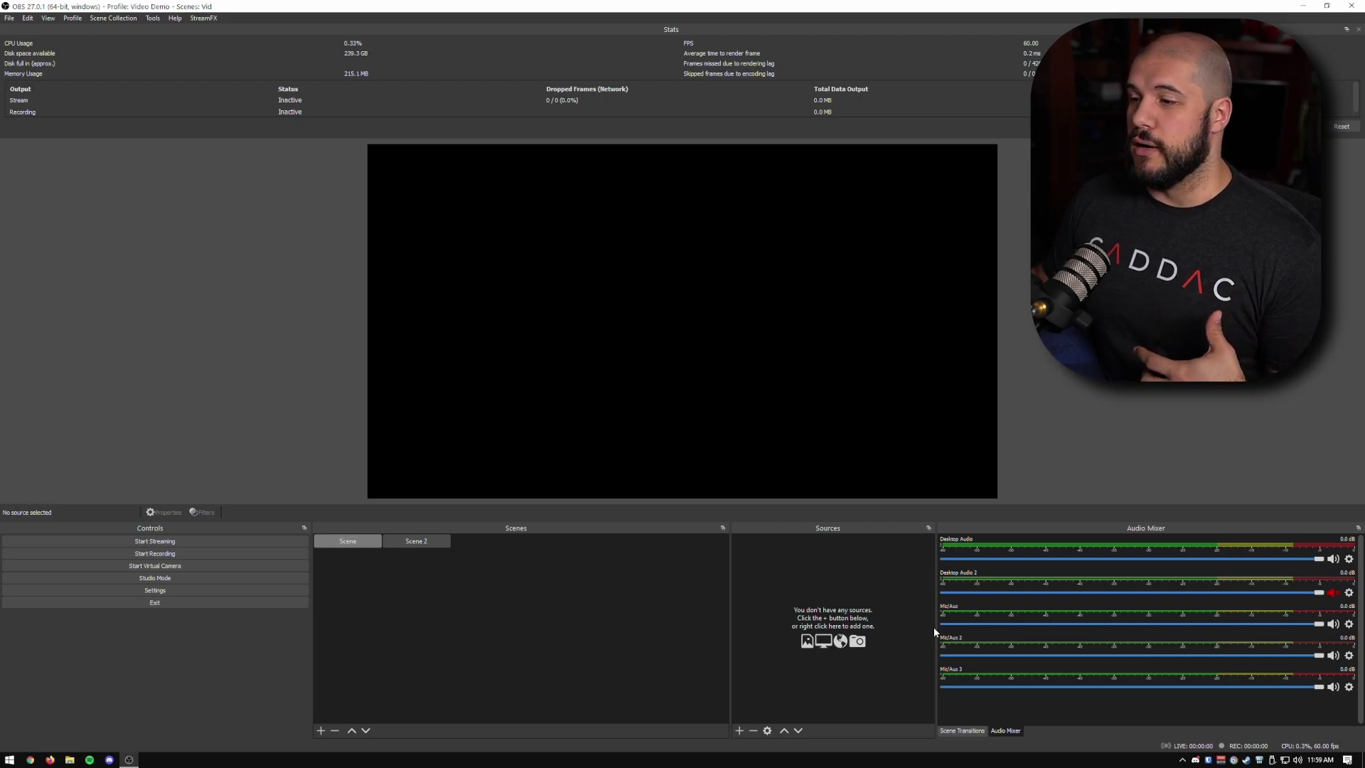
In Scene 2, lower the Mic/Aux 3 fader to -15.9 dB, then return to Scene
left_click(430, 543)
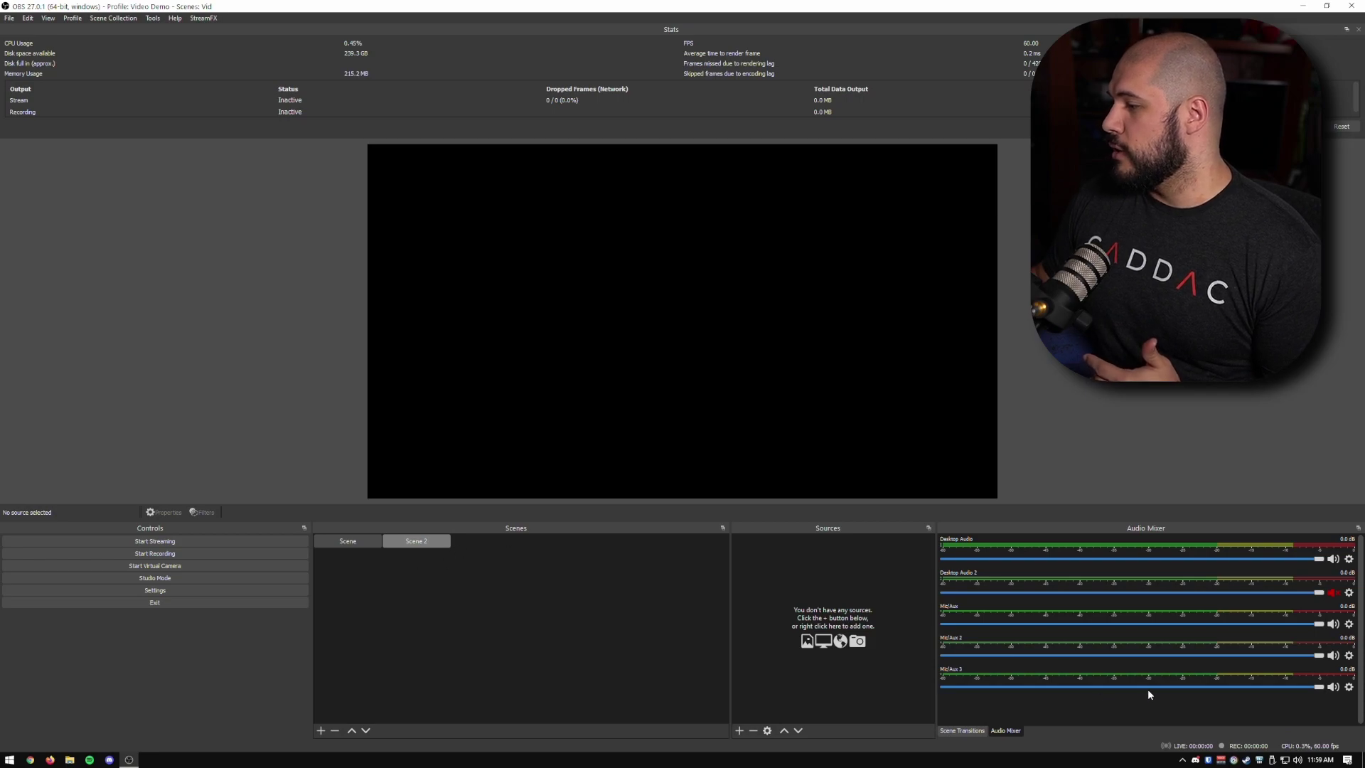
left_click_drag(1157, 686, 1148, 686)
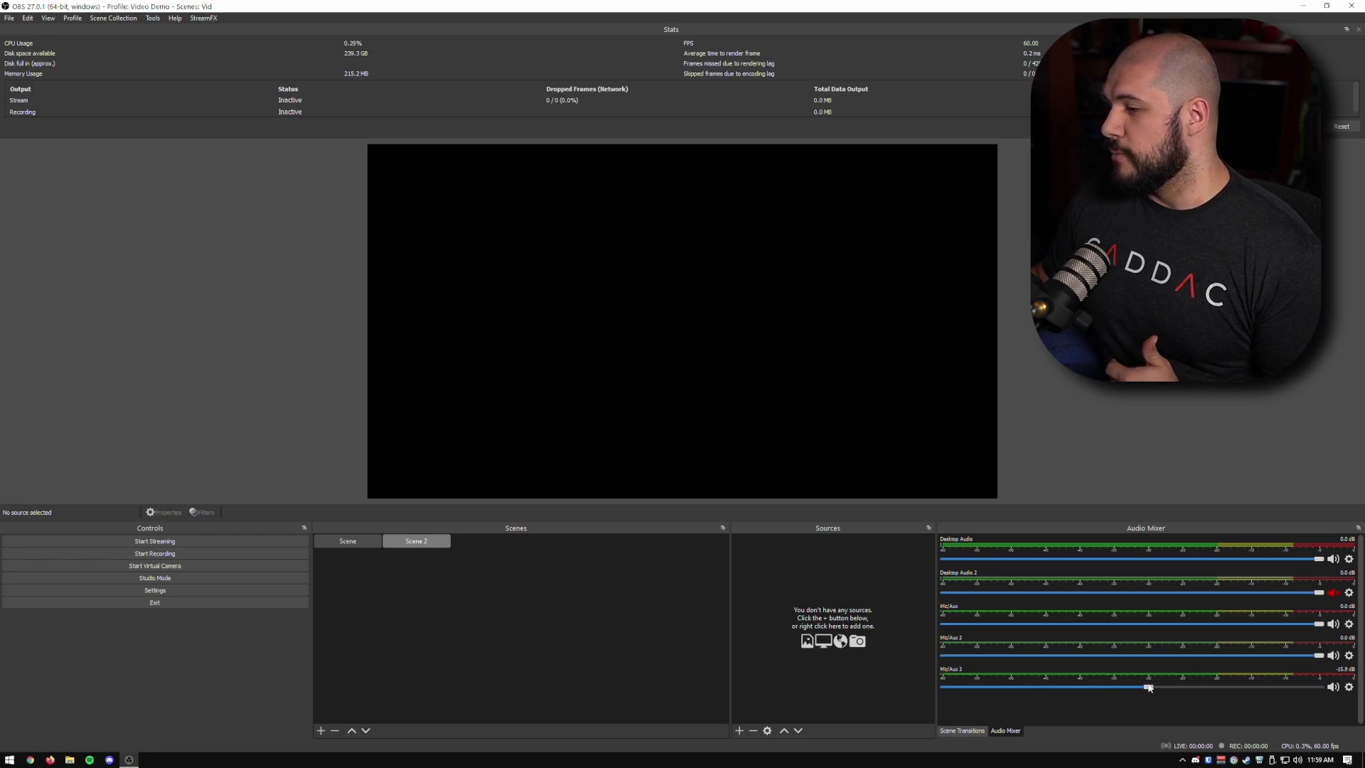
left_click(364, 542)
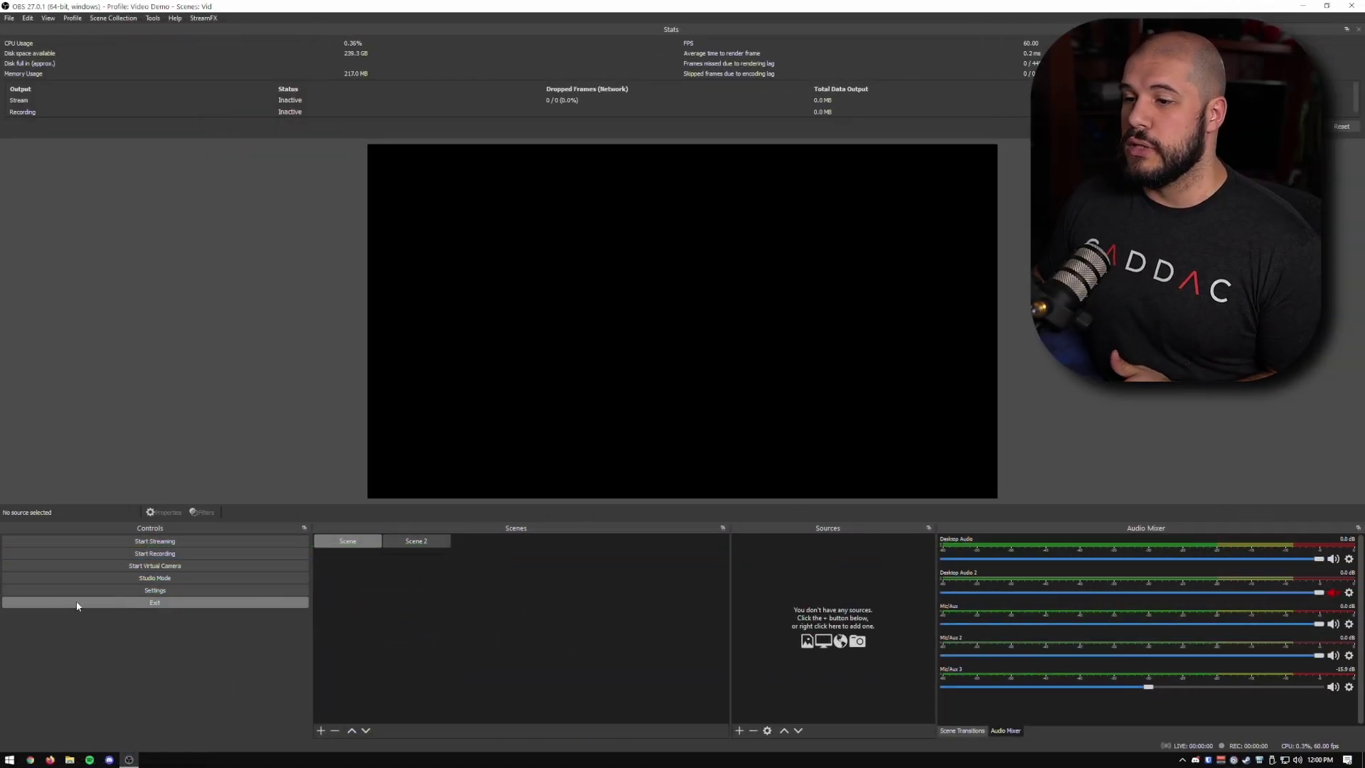
In Settings > Audio, set Desktop Audio and Desktop Audio 2 to Disabled
left_click(146, 590)
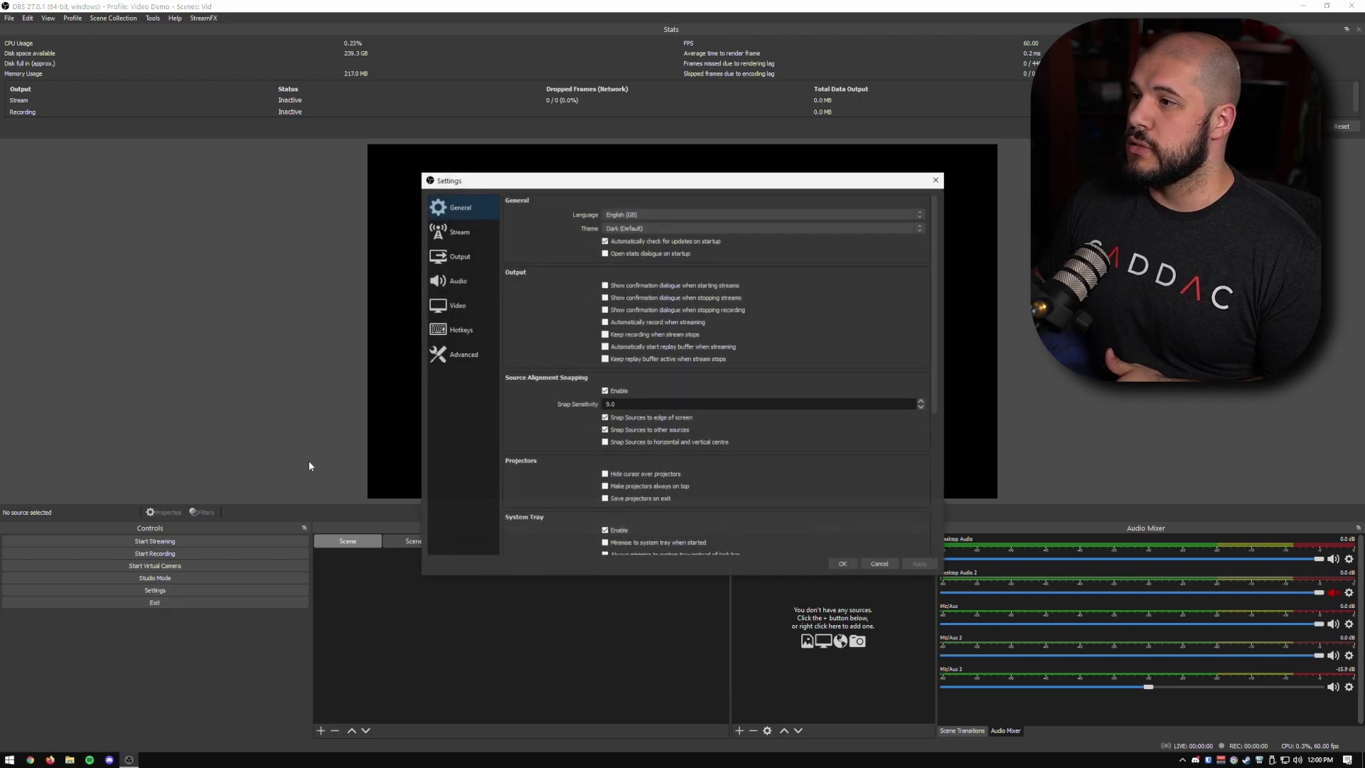
left_click(467, 280)
left_click(671, 260)
left_click(625, 270)
left_click(642, 275)
left_click(641, 284)
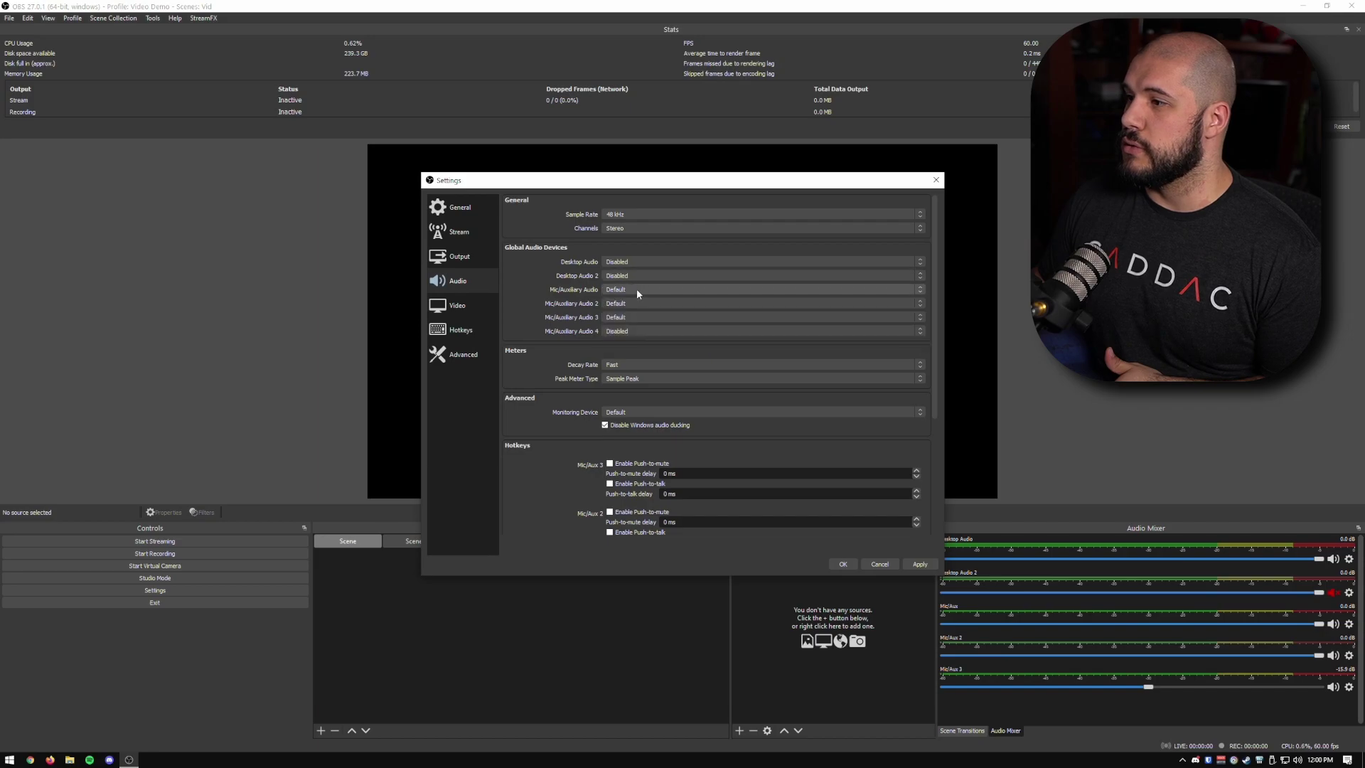
Disable Mic/Auxiliary Audio 1, 2 and 3, then apply and save the settings
left_click(636, 289)
left_click(624, 298)
left_click(626, 303)
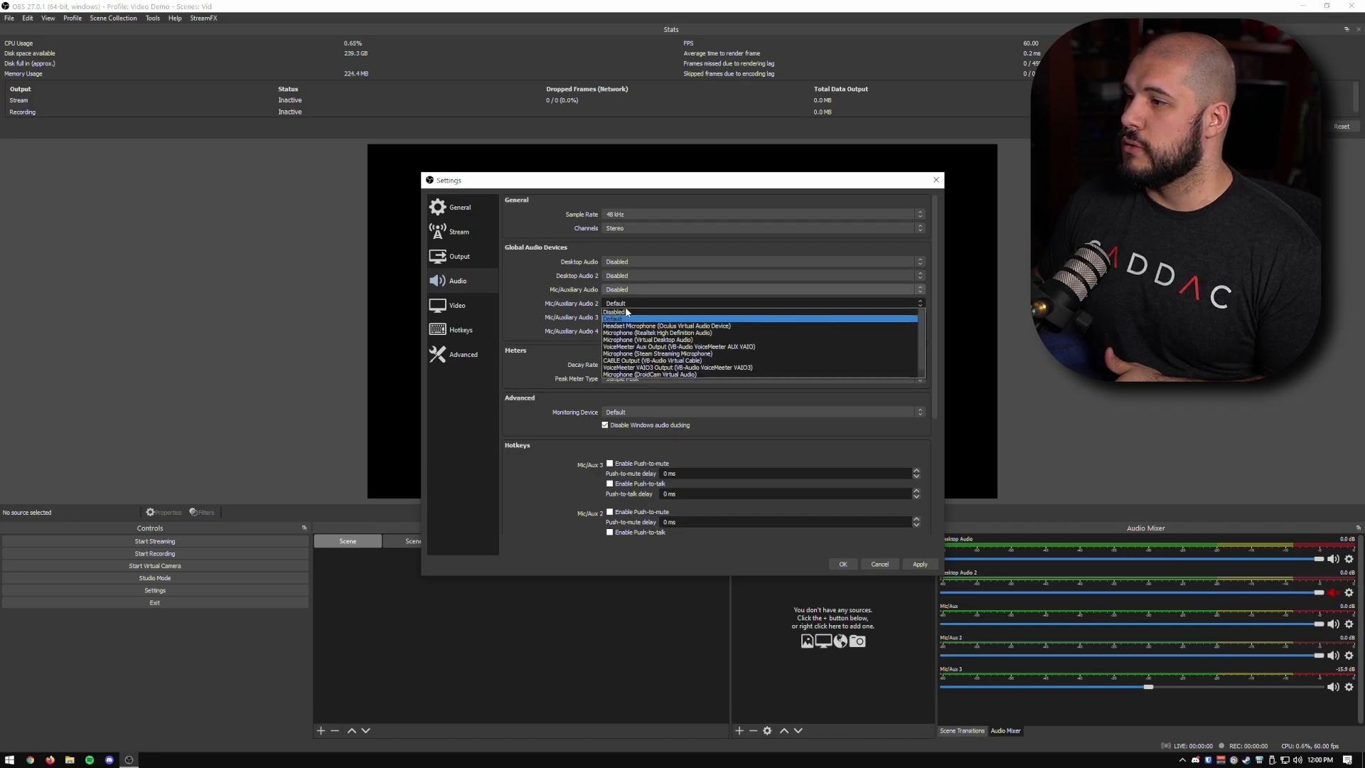
left_click(625, 313)
left_click(625, 317)
left_click(626, 326)
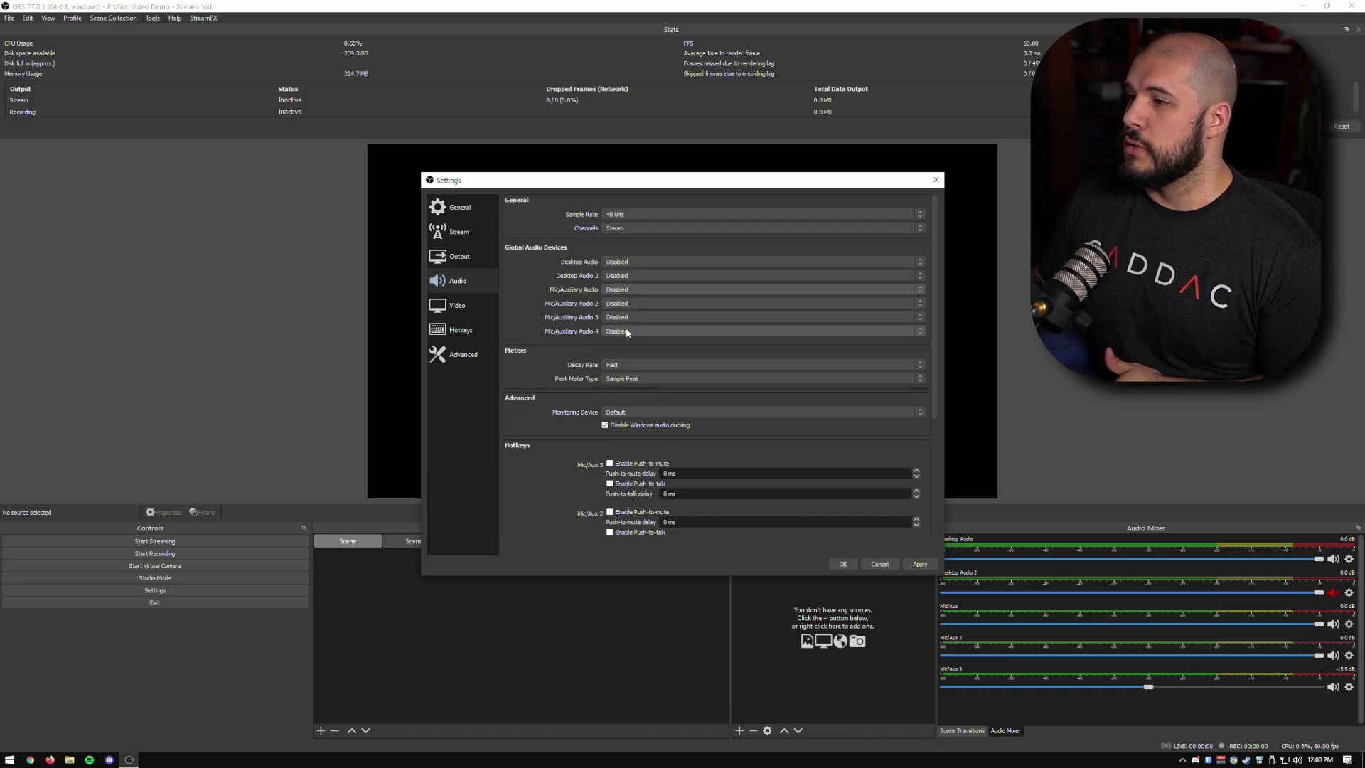
left_click(911, 565)
left_click(842, 563)
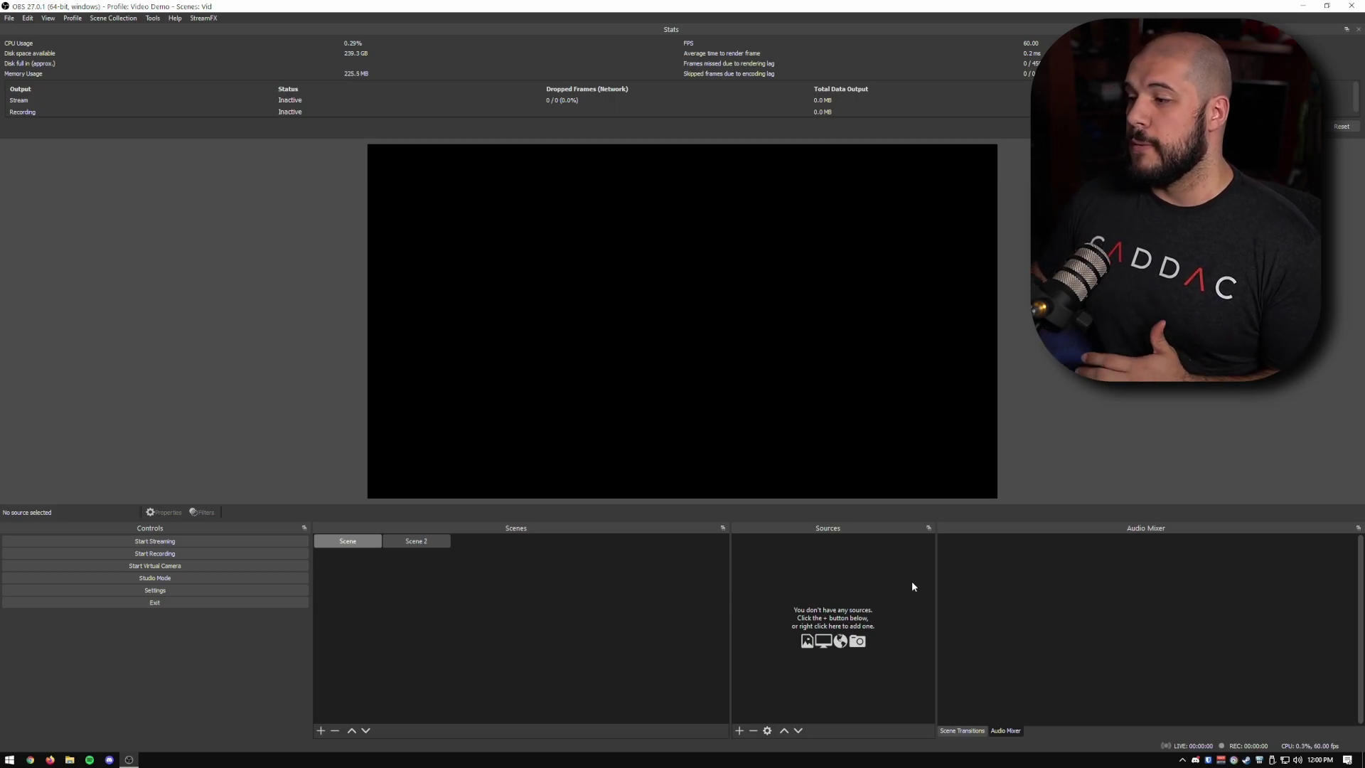
Add an Audio Output Capture source named 'Music Max' to Scene
right_click(833, 569)
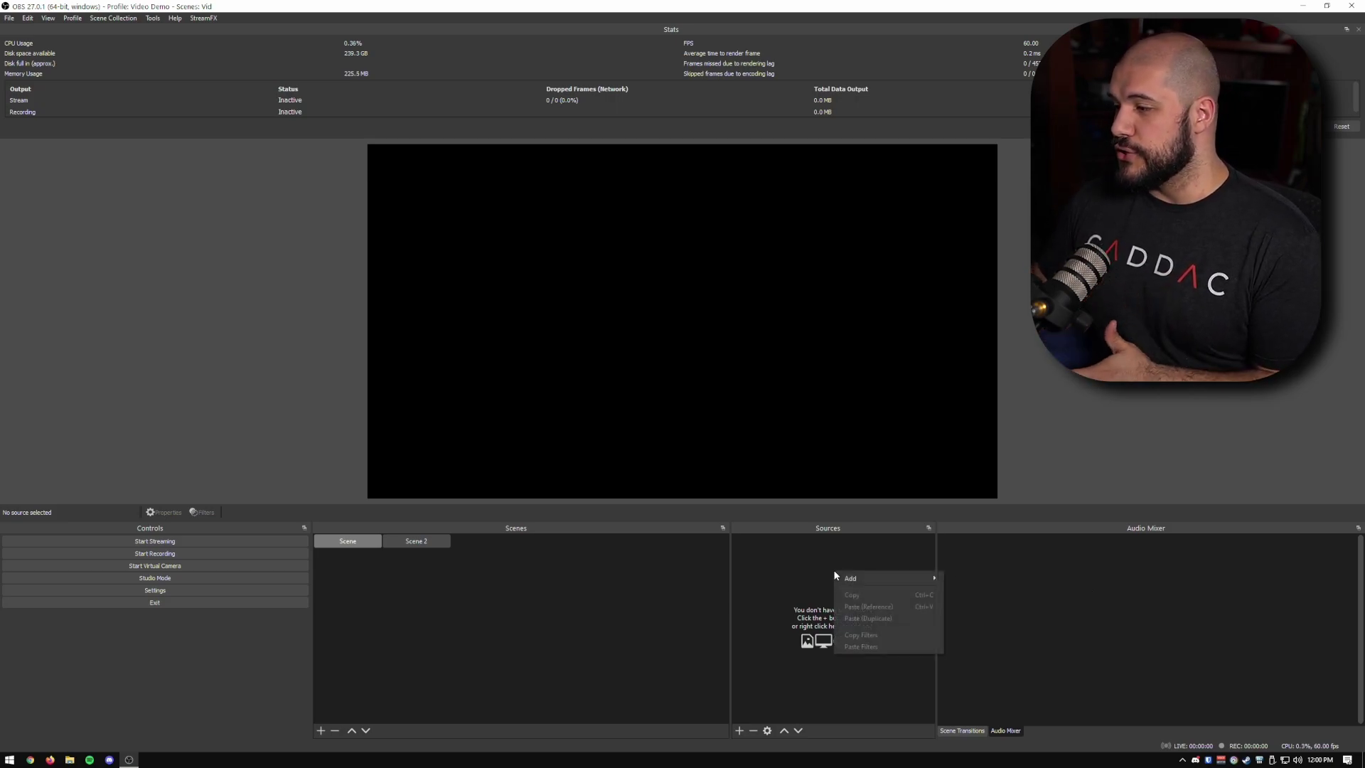
mouse_move(864, 575)
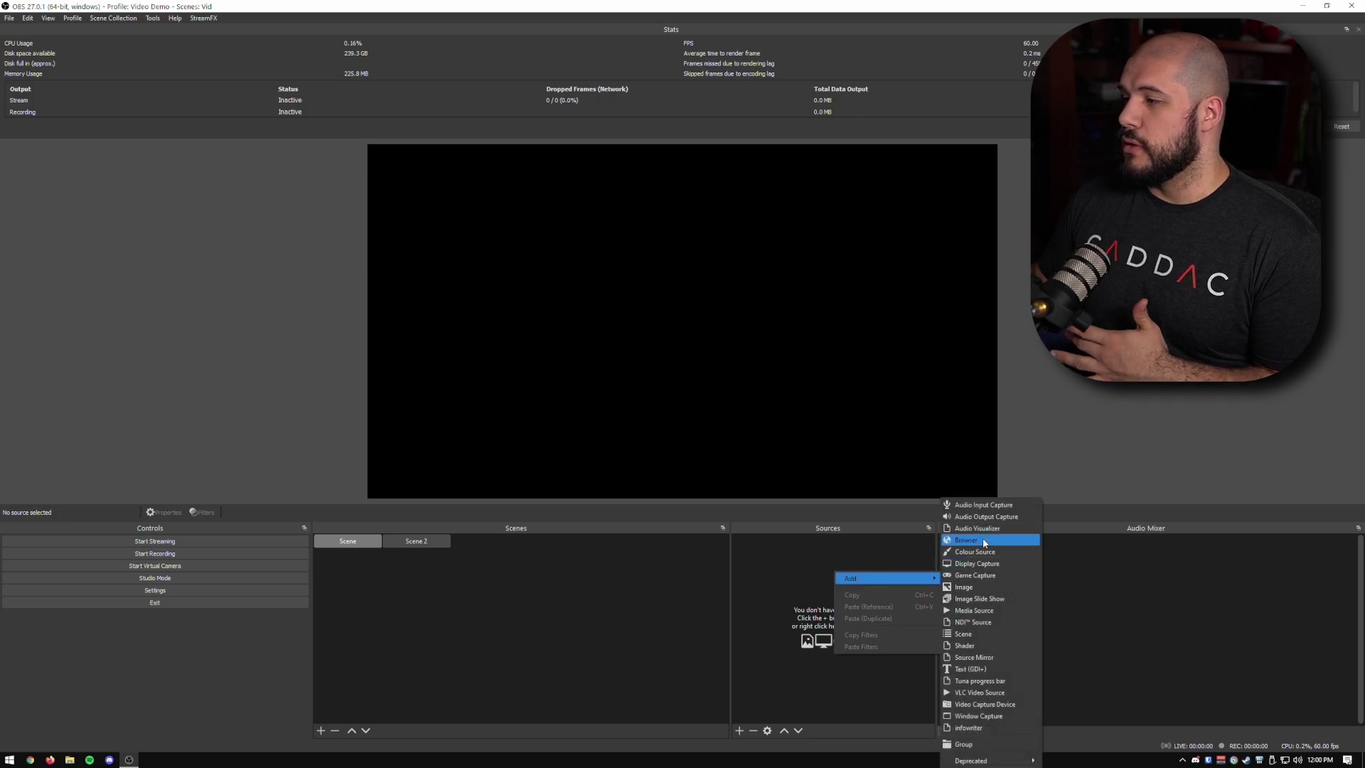
left_click(985, 517)
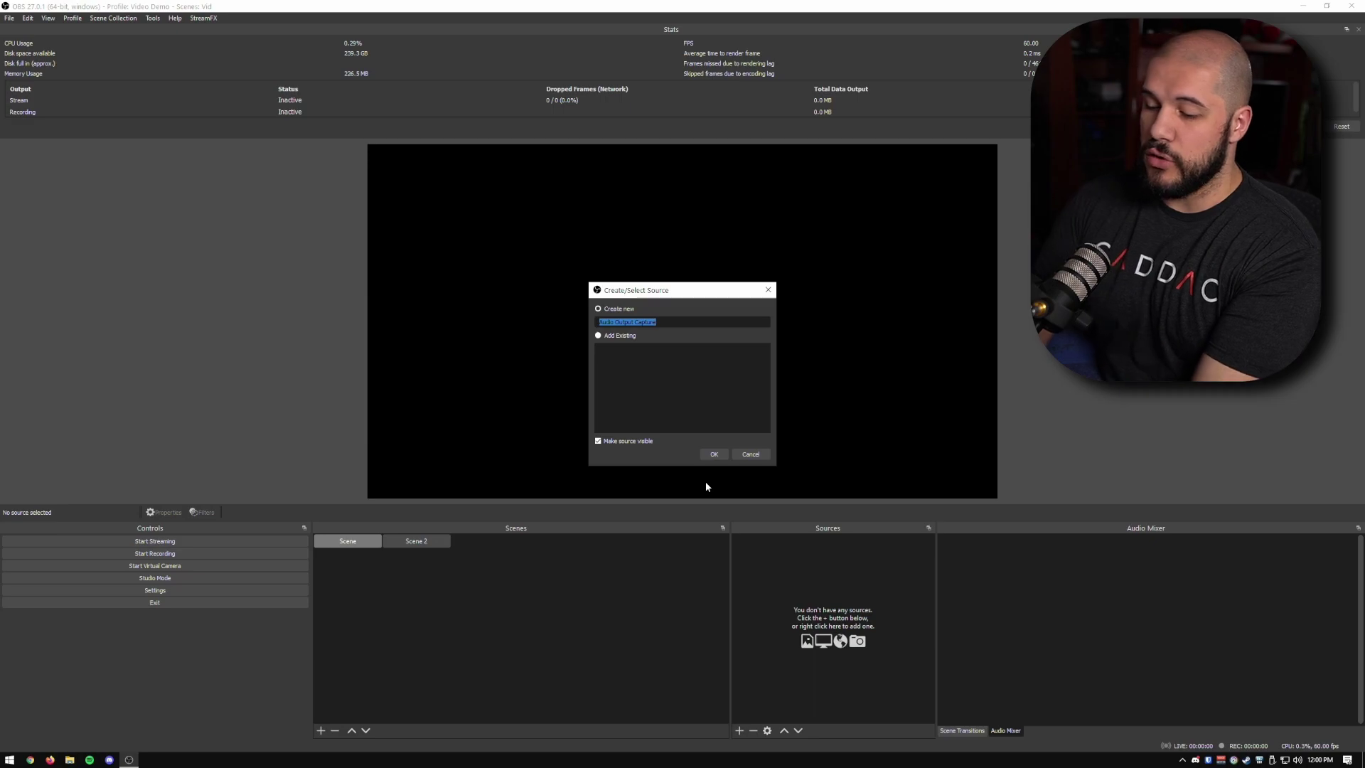
type("Music Max")
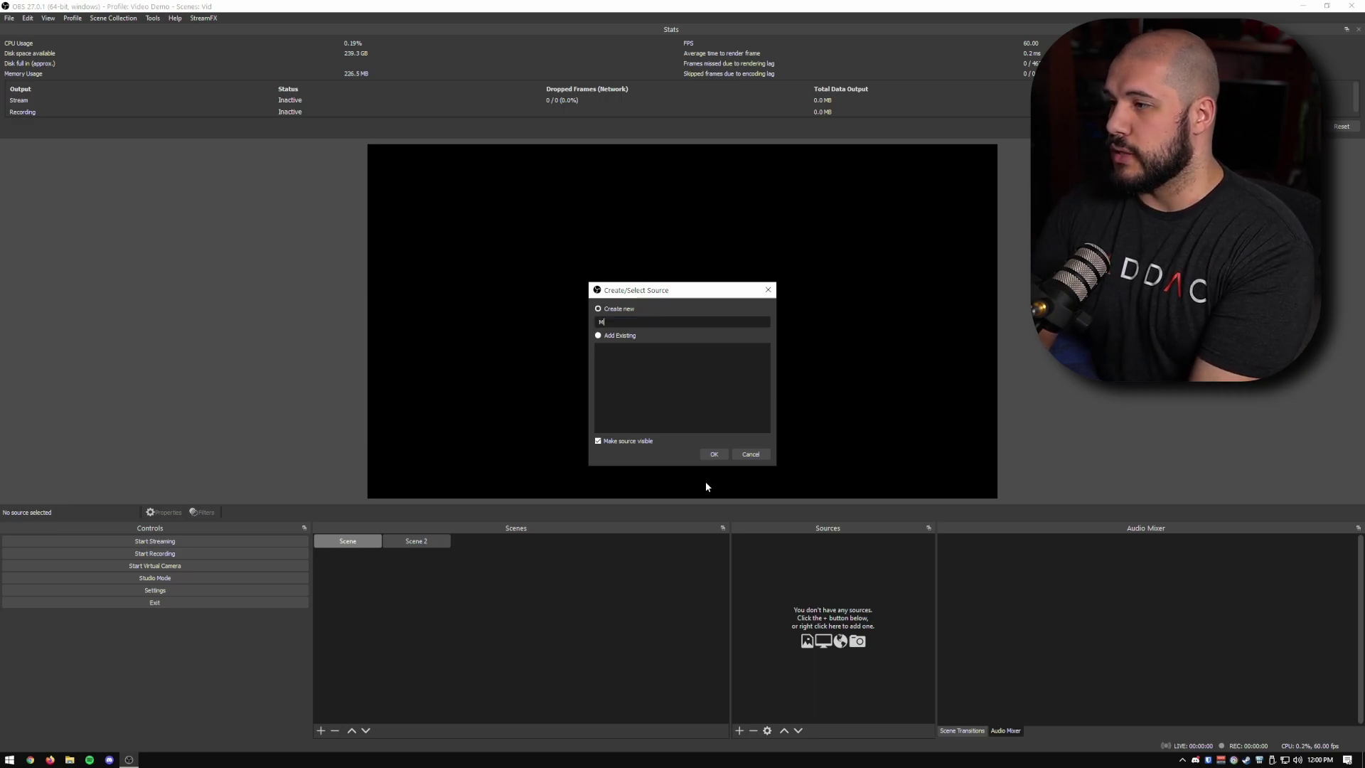
key("Return")
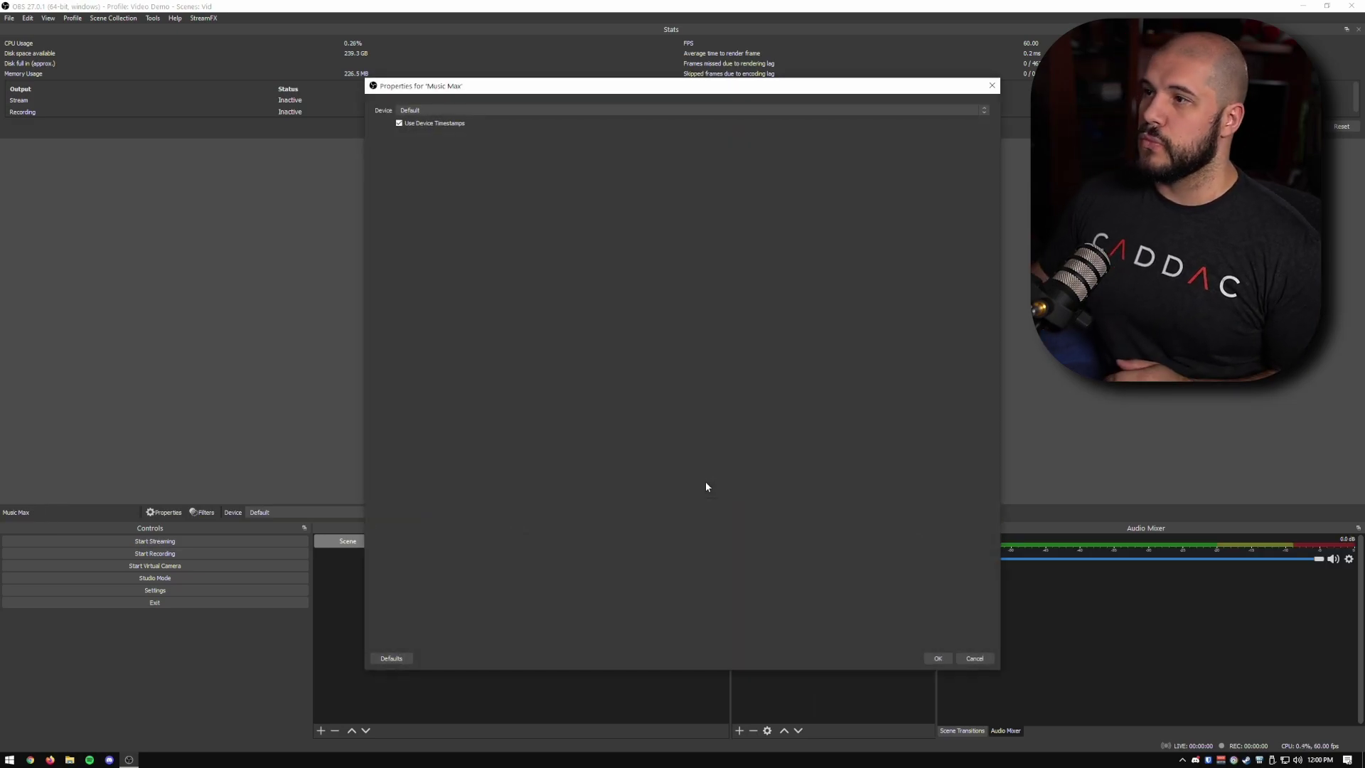
left_click(492, 111)
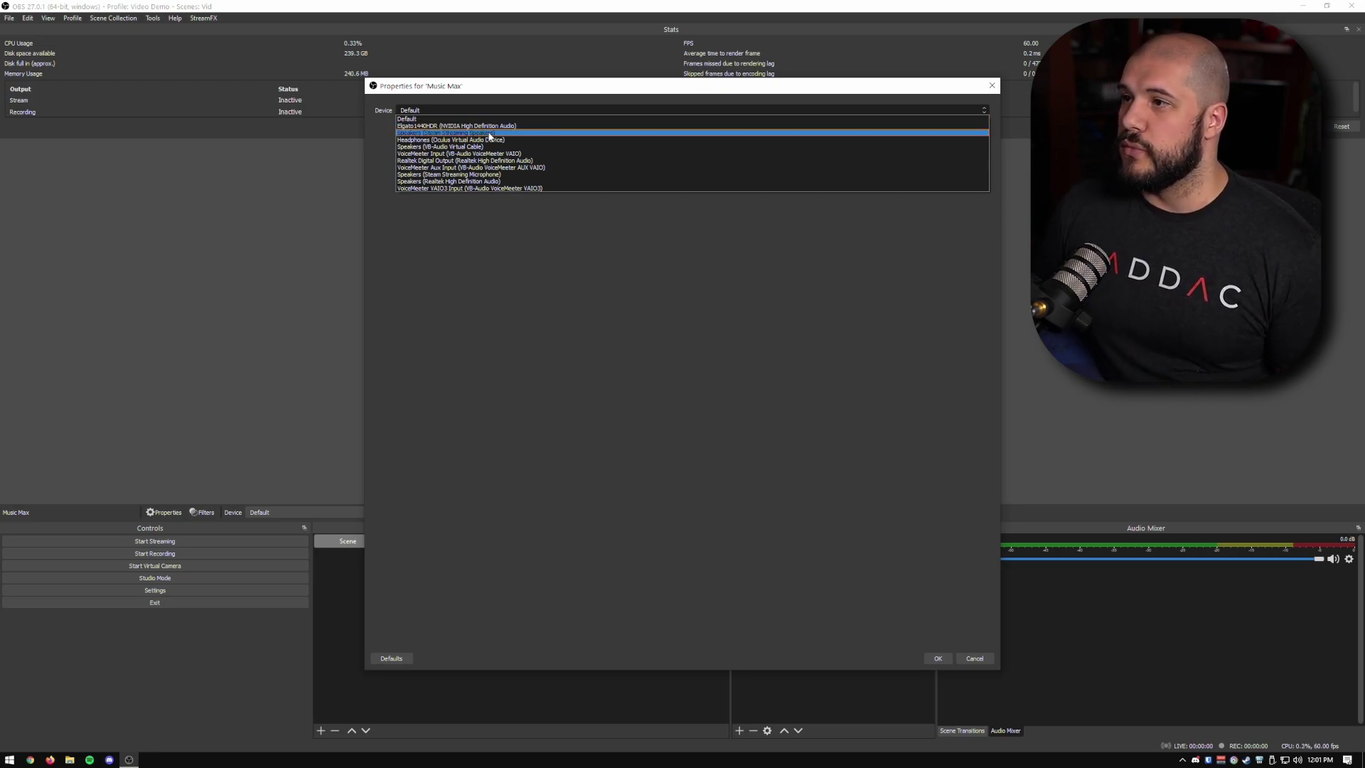
left_click(489, 133)
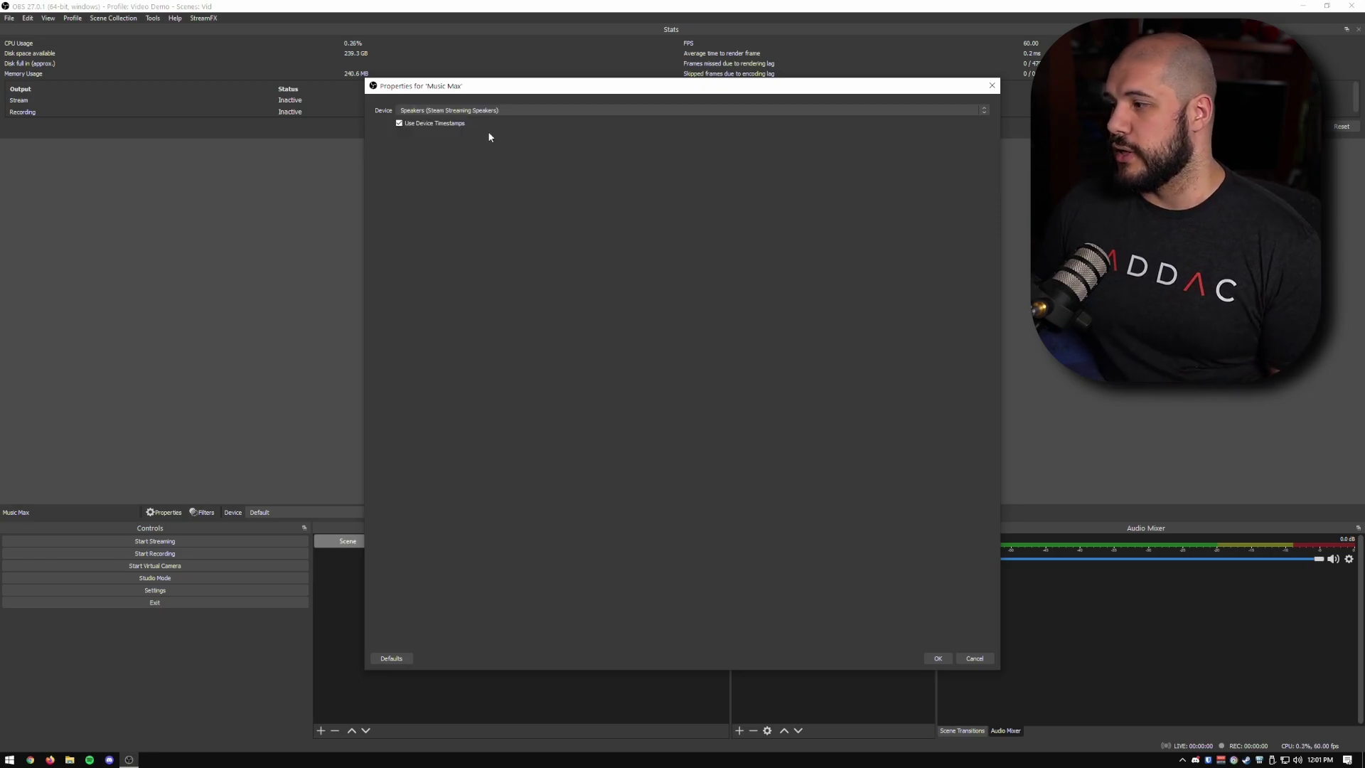
left_click(939, 658)
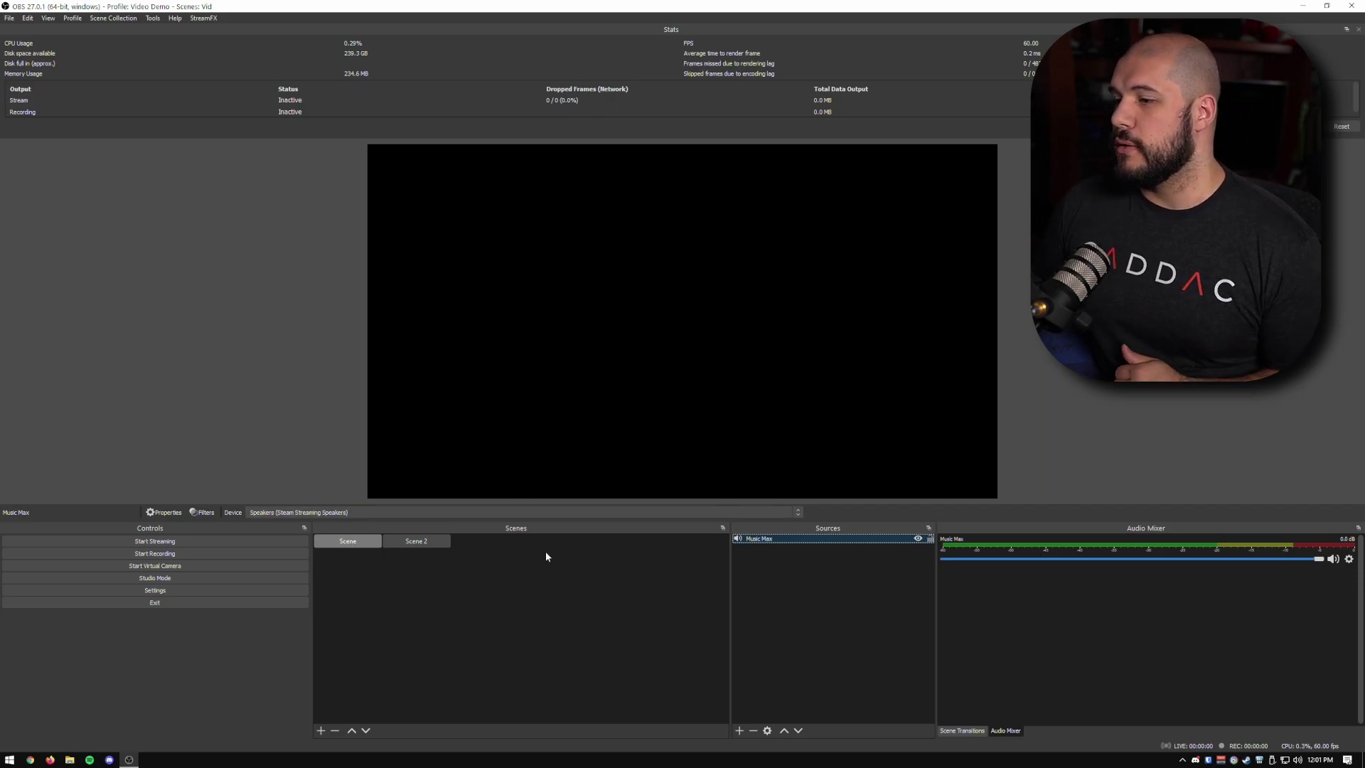
In Scene 2, add an Audio Output Capture source named 'Music BG'
left_click(435, 548)
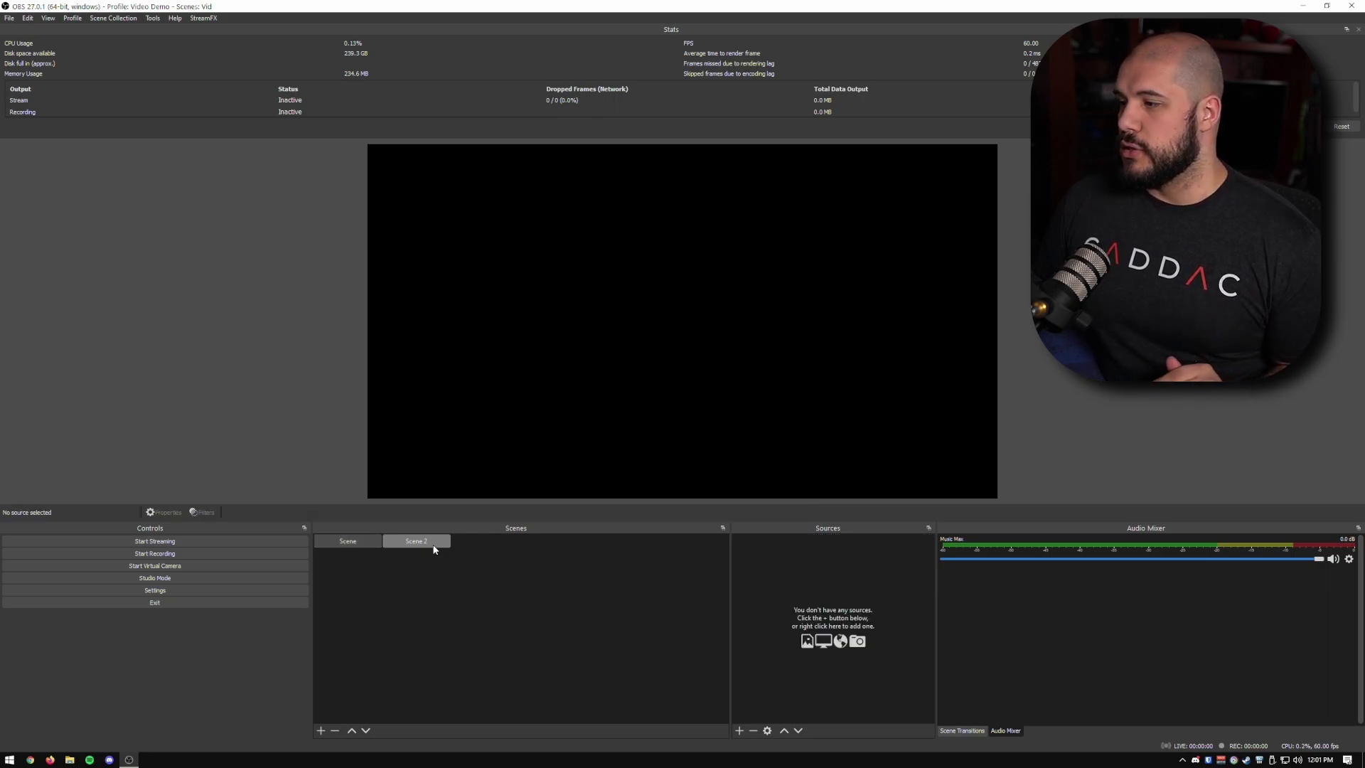
right_click(794, 554)
mouse_move(881, 561)
left_click(939, 516)
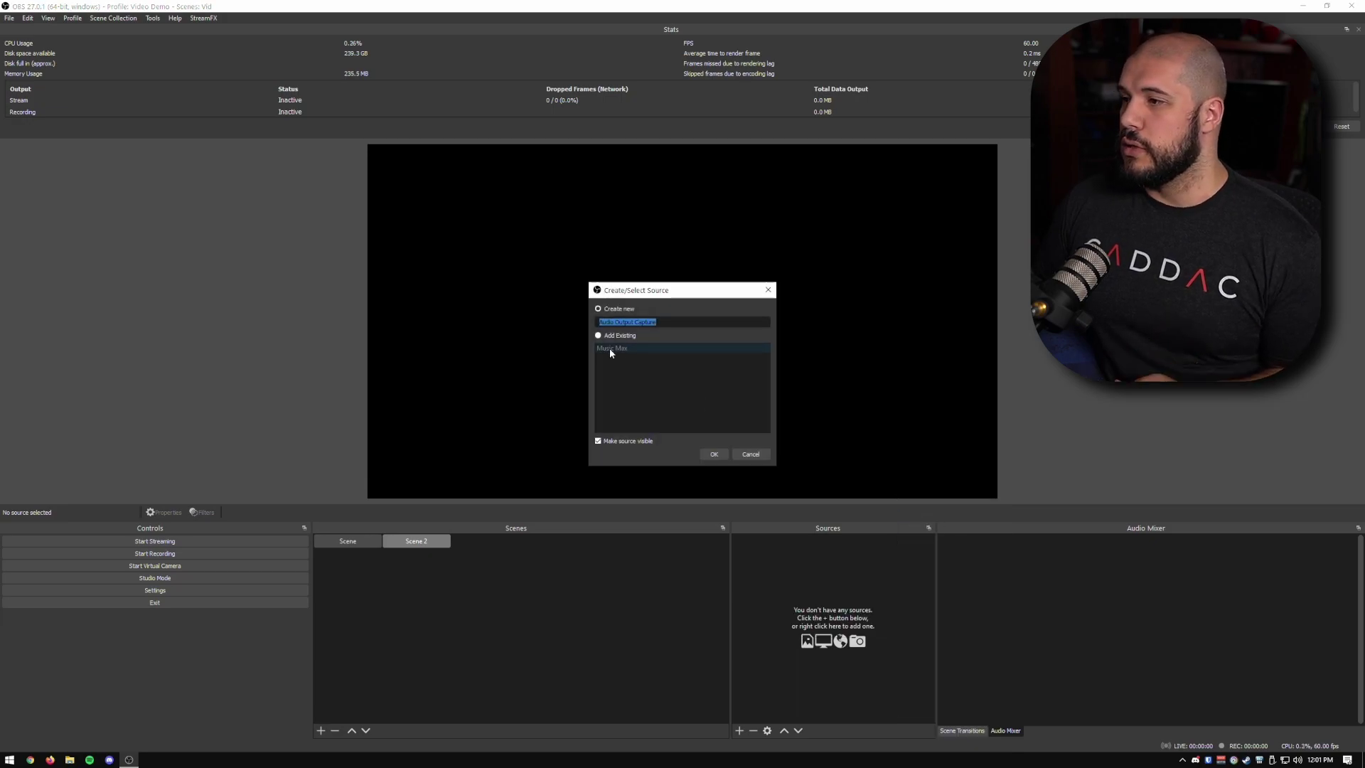
type("M")
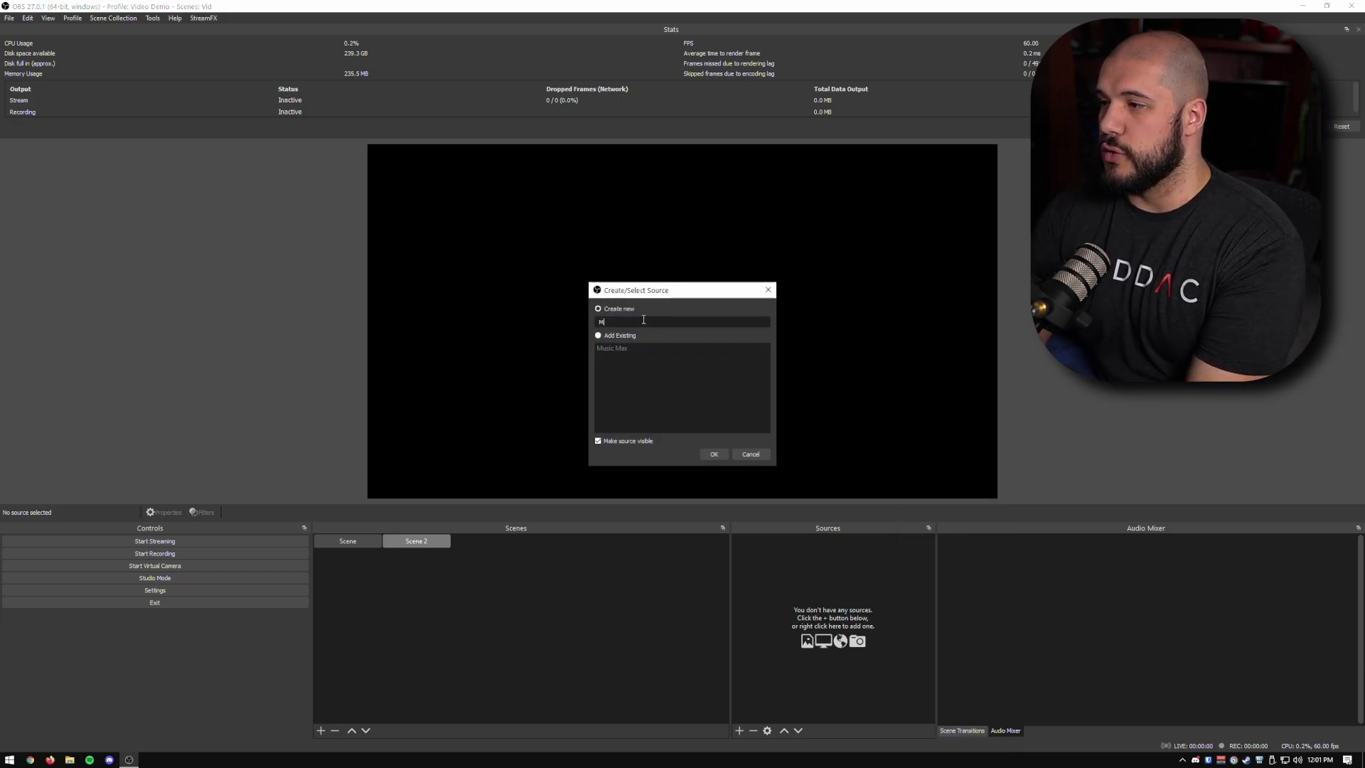
type("usic BG")
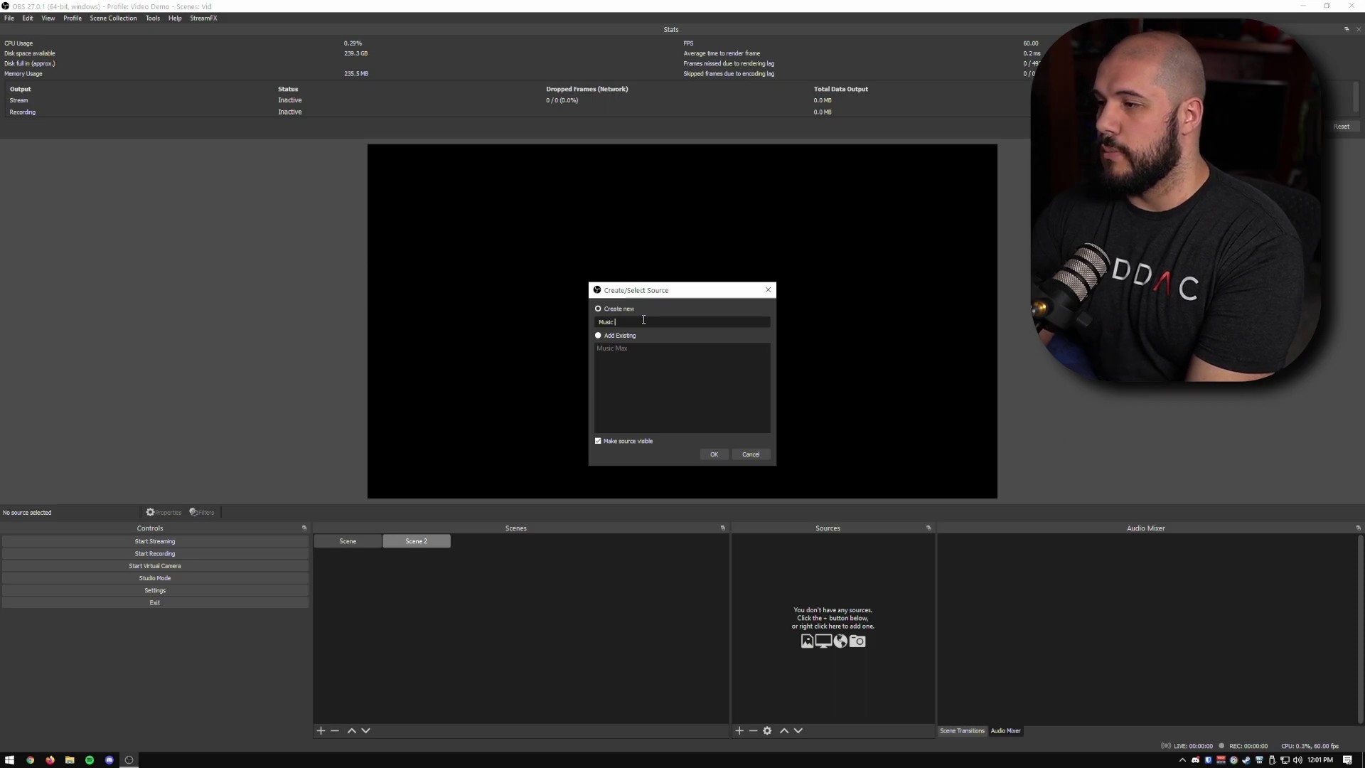
key("Return")
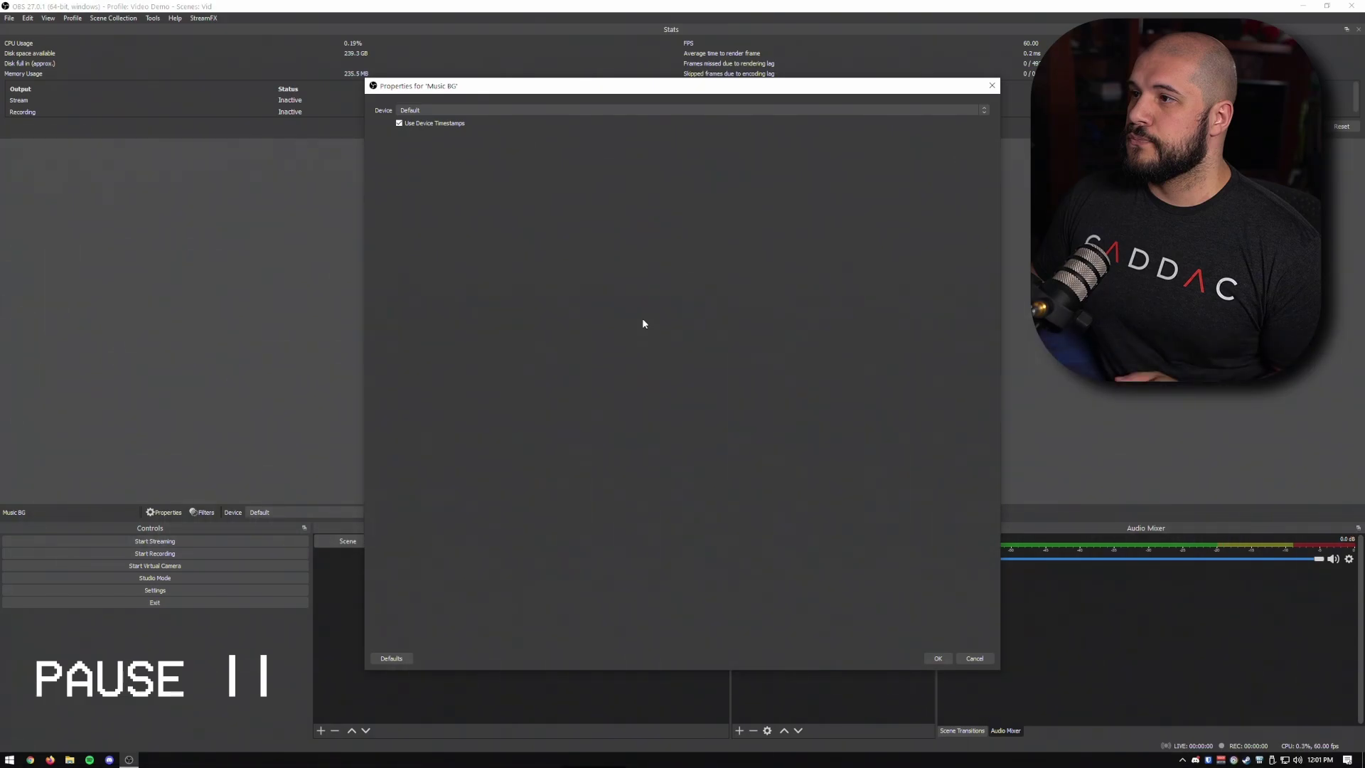
Set Music BG's device to Steam Streaming Speakers and lower its volume to -15.5 dB
left_click(494, 111)
left_click(484, 133)
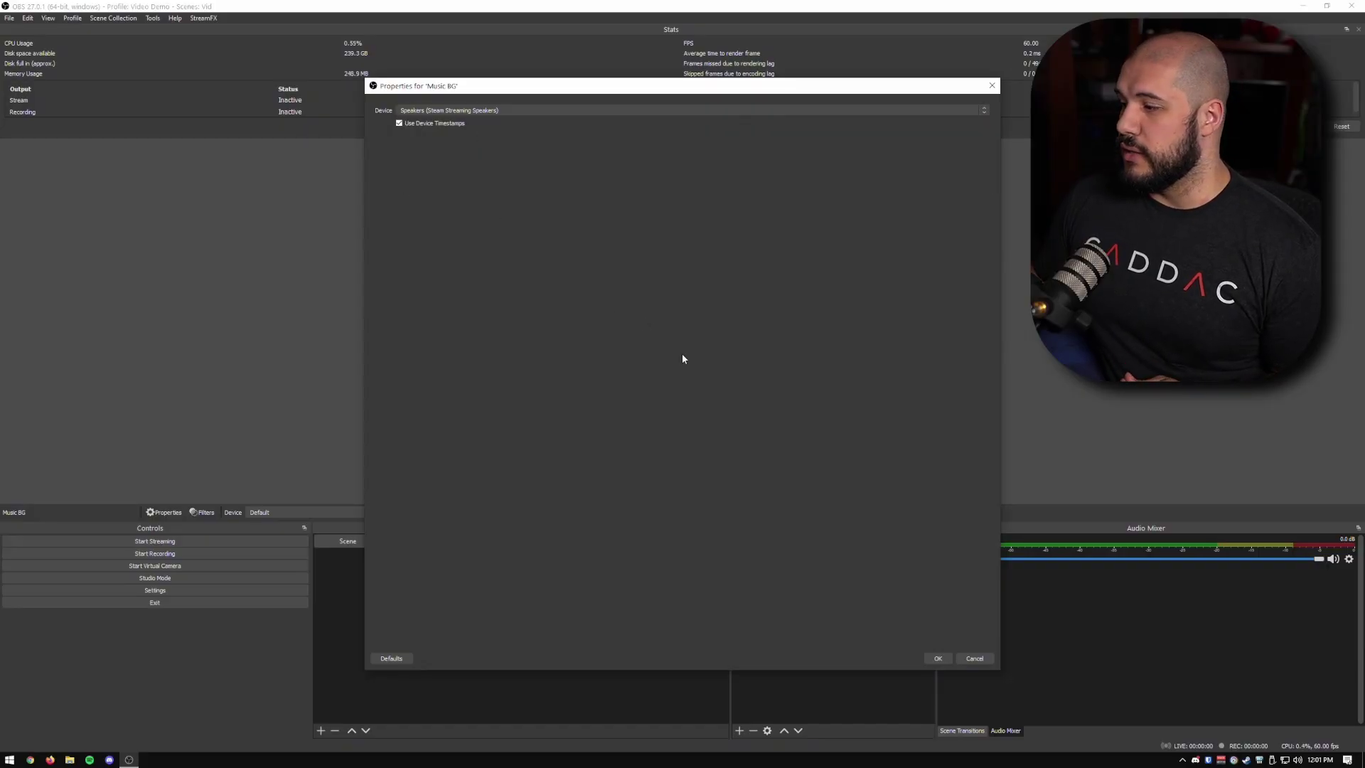
left_click(932, 657)
left_click(1150, 559)
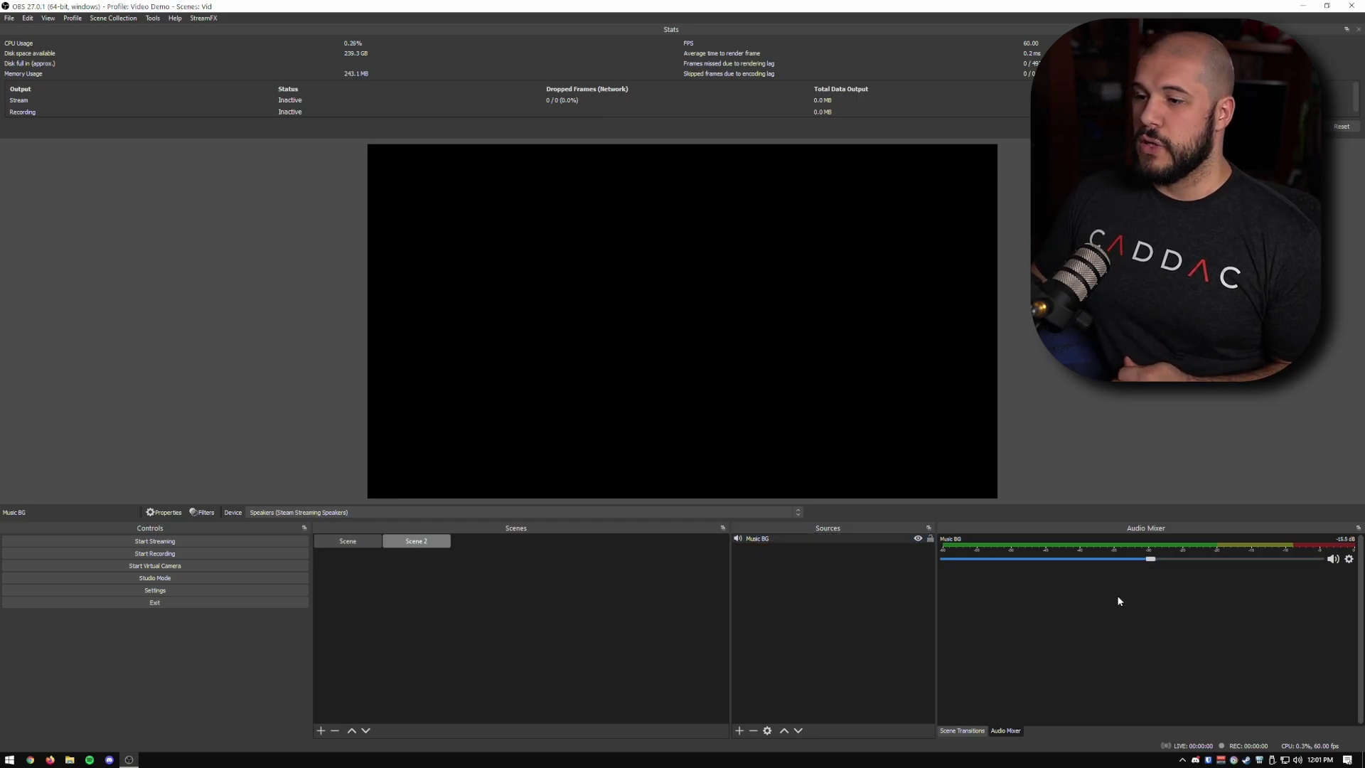
Switch between Scene and Scene 2 to compare their music sources
left_click(358, 543)
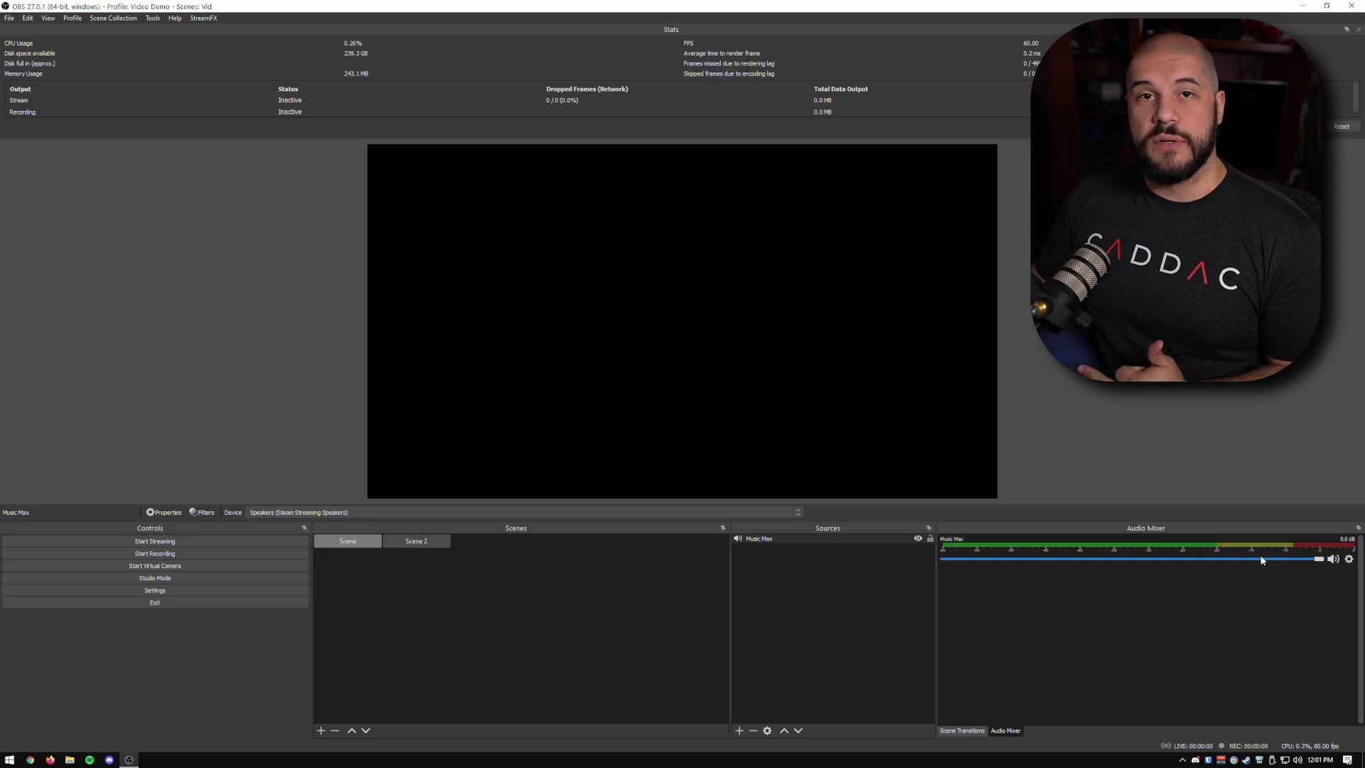
left_click(413, 543)
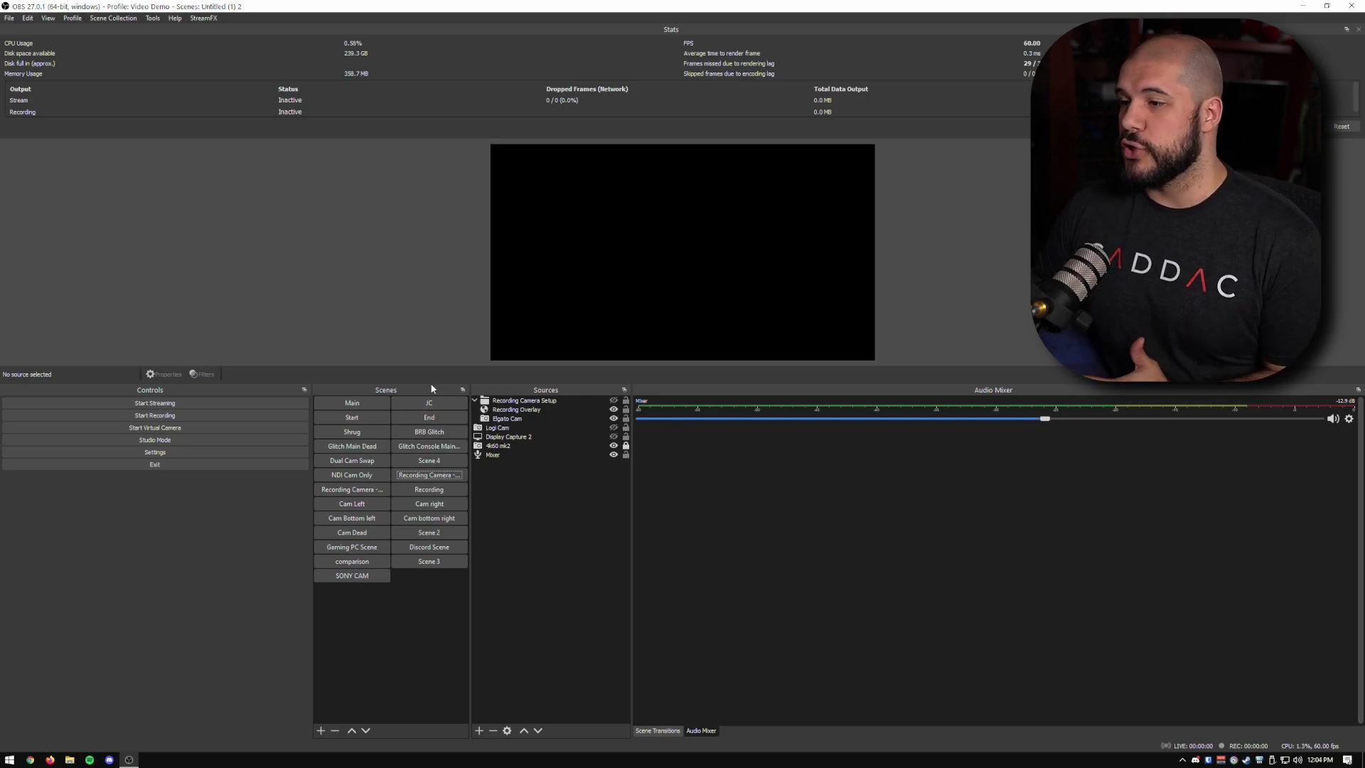
Open the Main scene, expand its Standard Audio group, and select Discord Audio
left_click(374, 405)
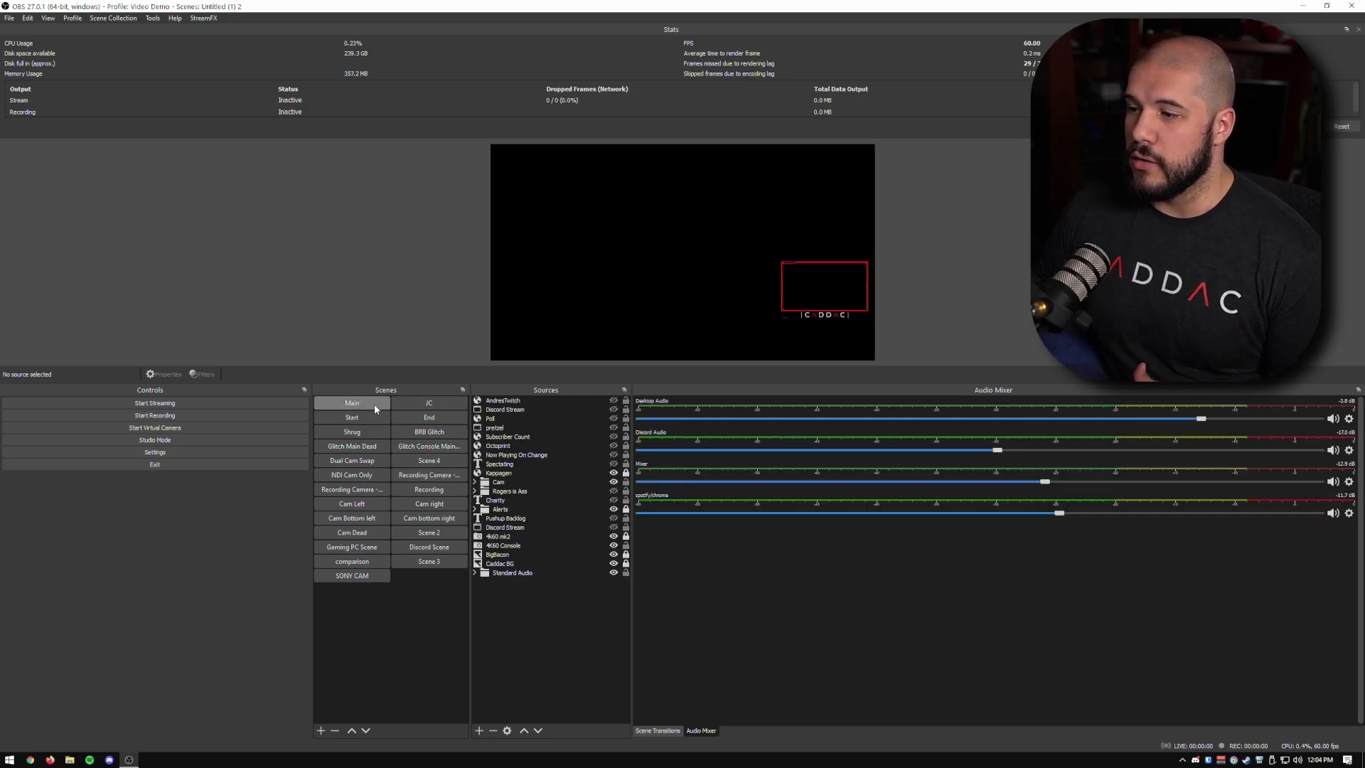
left_click(475, 573)
left_click(506, 582)
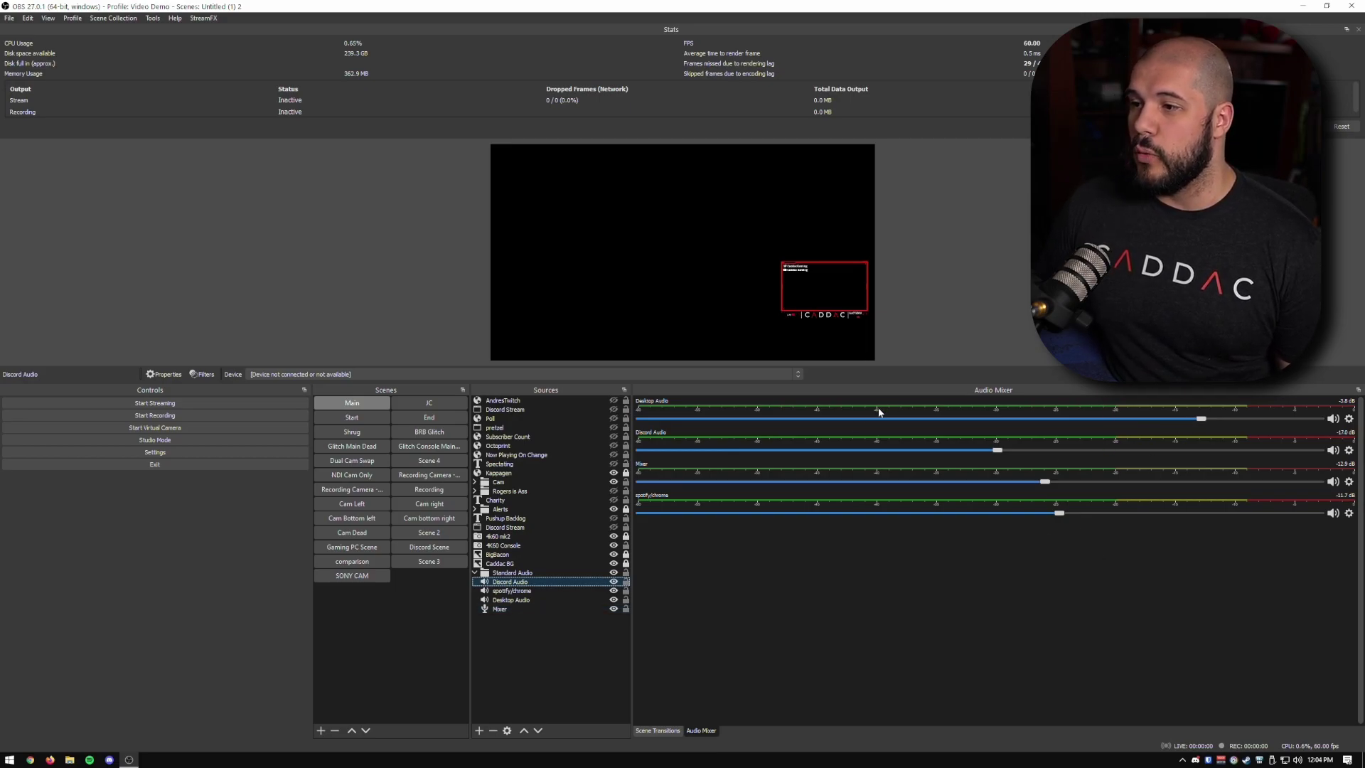
left_click(381, 418)
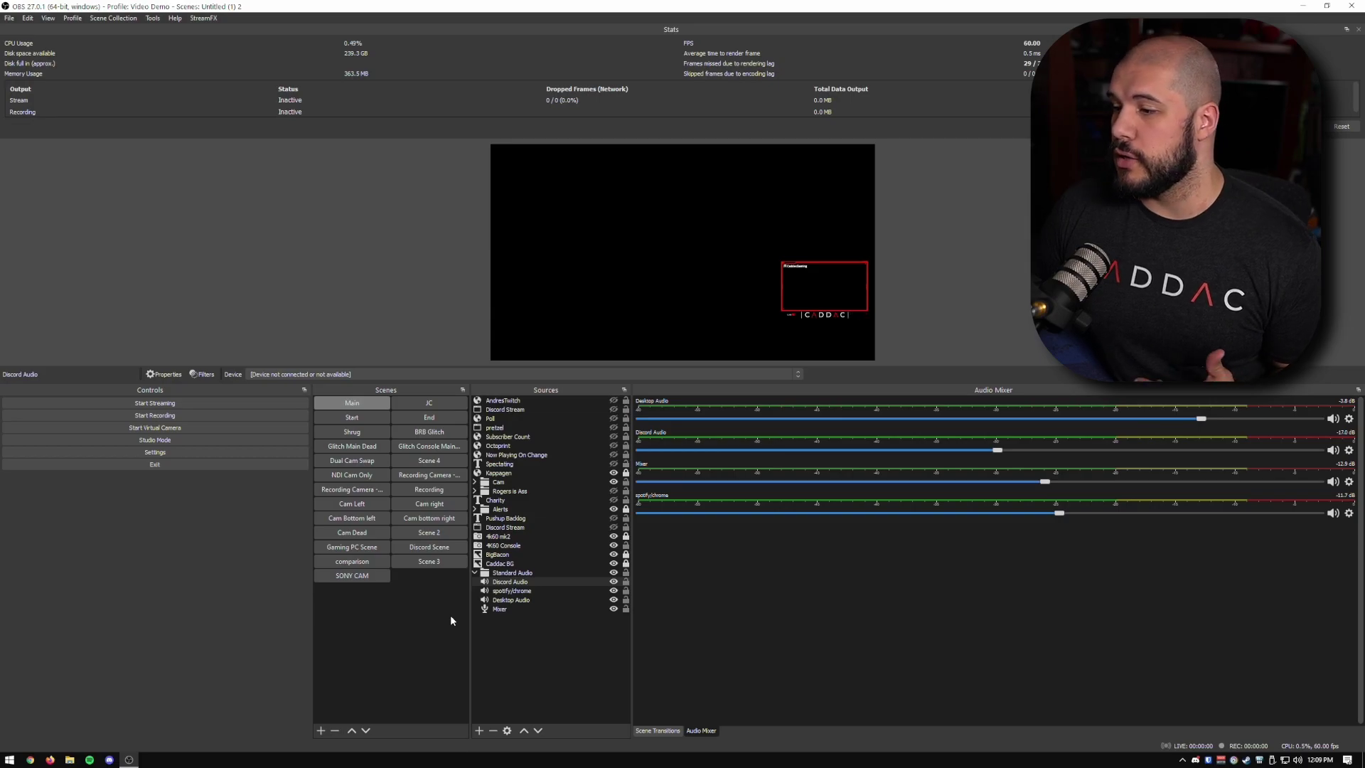
Add a new scene named 'demo'
right_click(417, 591)
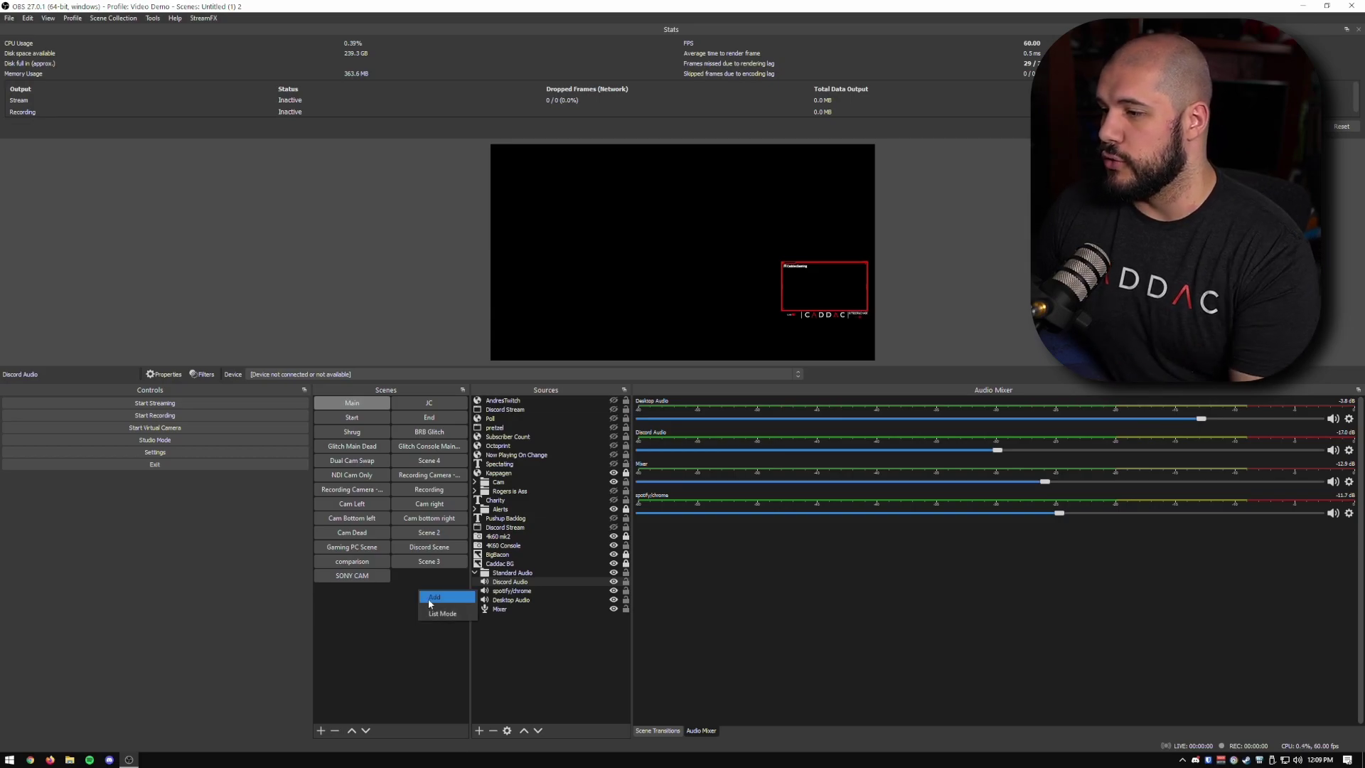
left_click(428, 598)
type("demo")
key("Return")
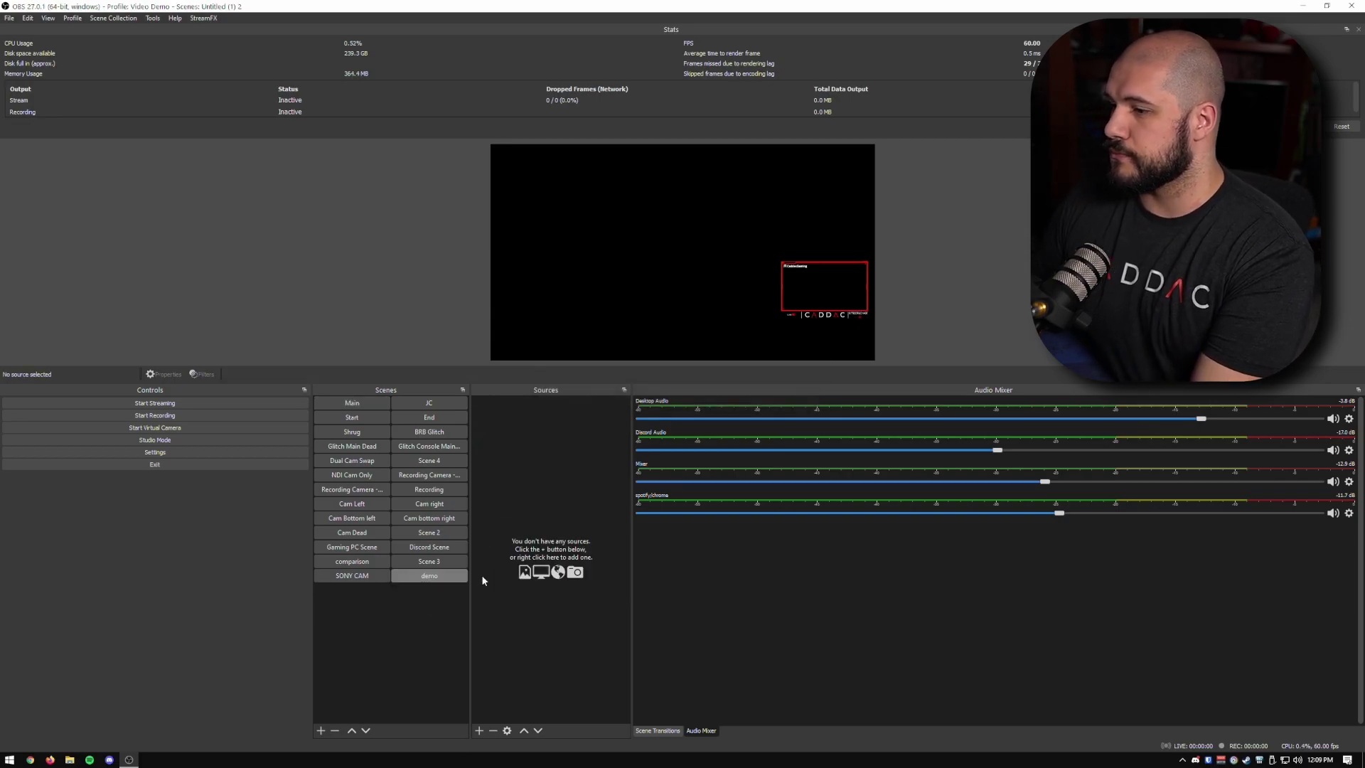
Add the existing chrome max audio output capture to the demo scene
right_click(564, 413)
mouse_move(579, 422)
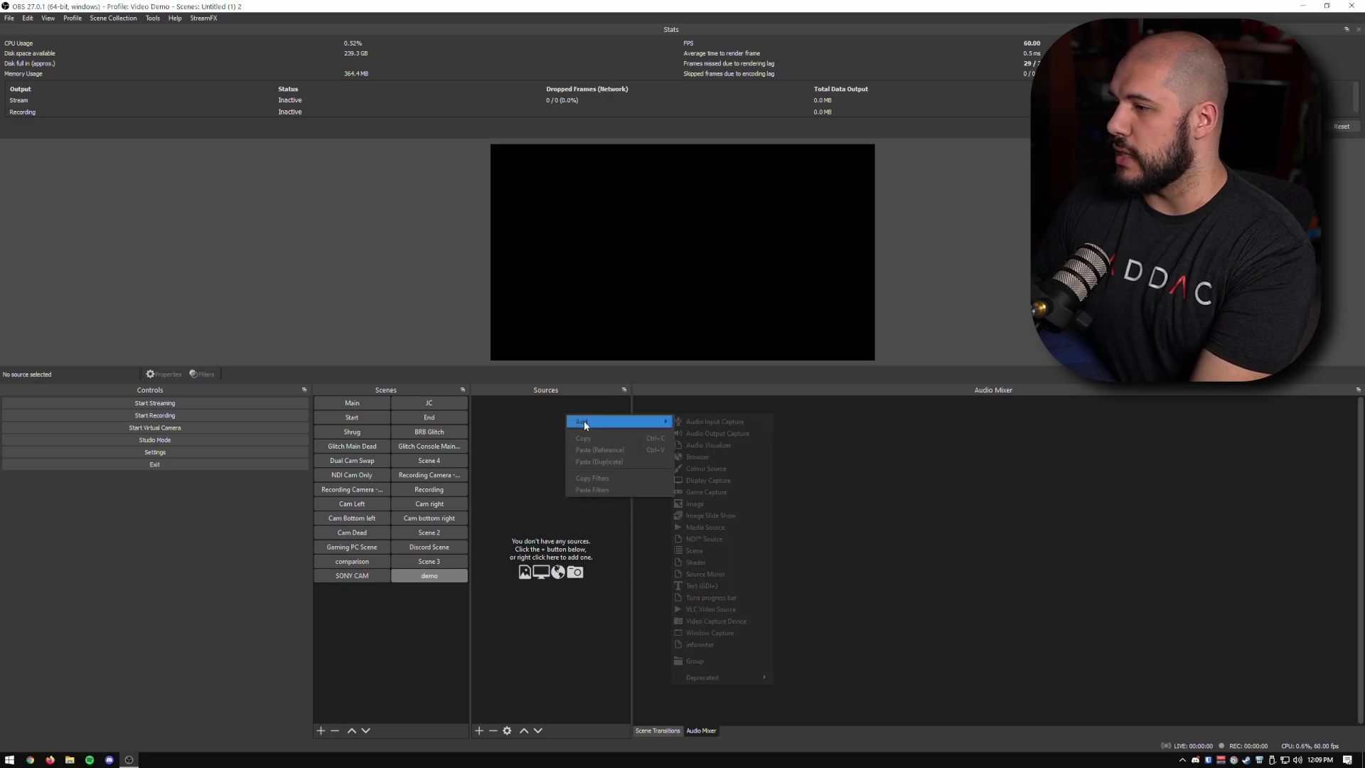
left_click(722, 429)
left_click(670, 335)
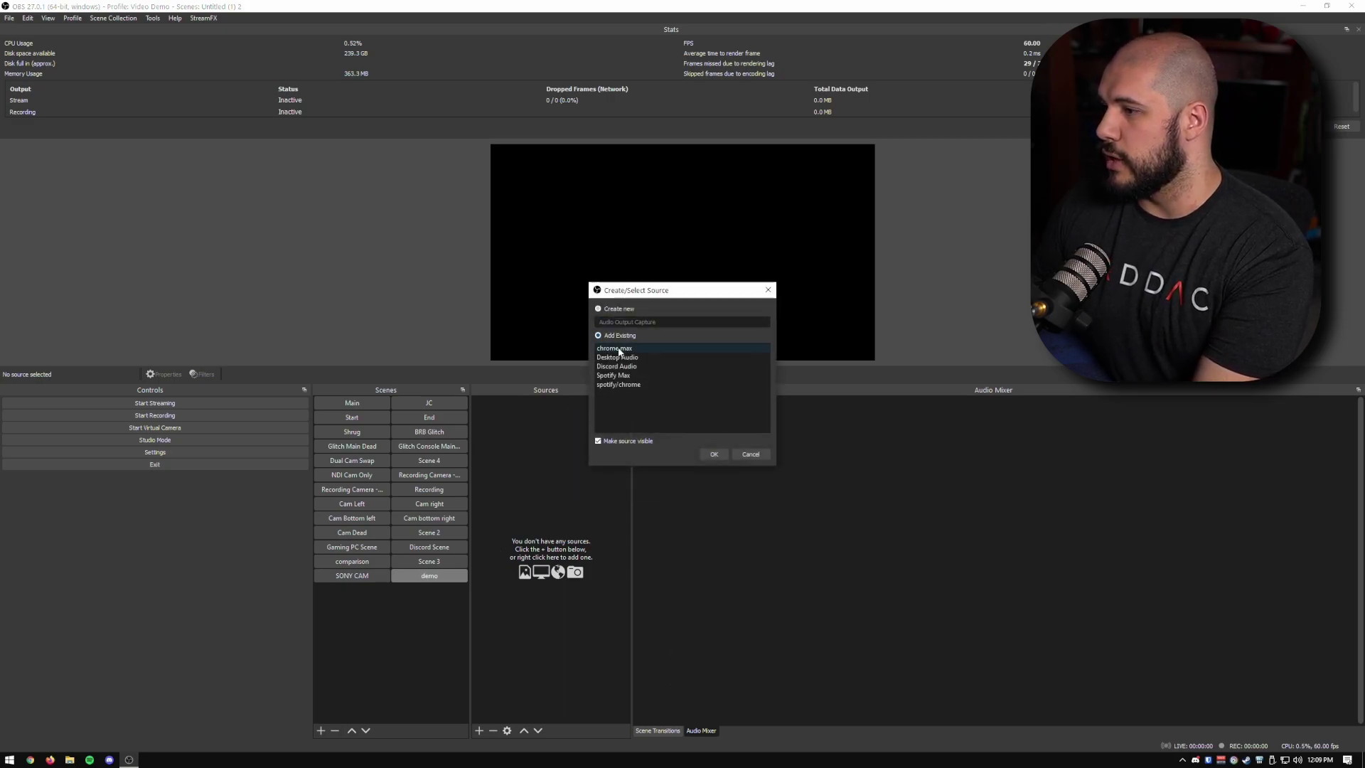
left_click(714, 454)
Add the existing Desktop Audio output capture to the demo scene
right_click(543, 455)
mouse_move(564, 462)
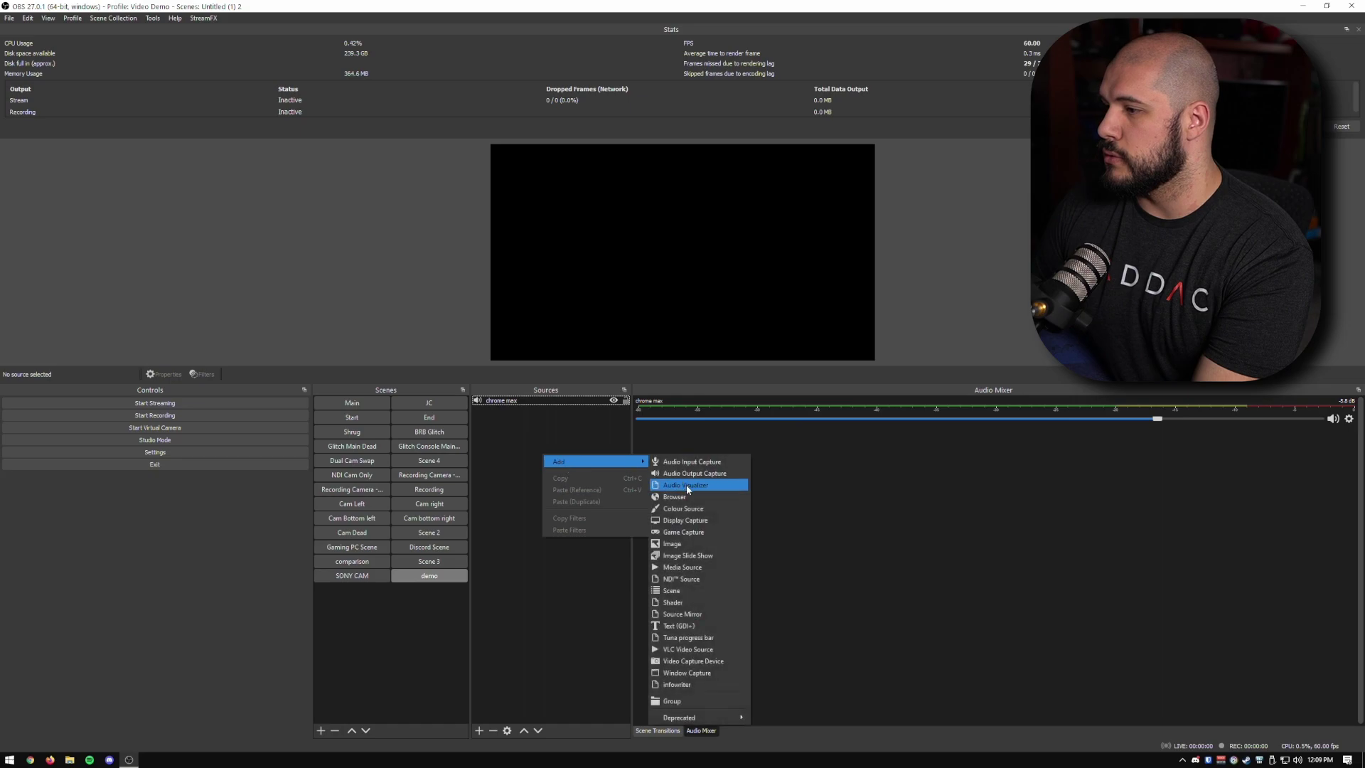
left_click(691, 484)
left_click(751, 455)
right_click(547, 425)
mouse_move(591, 432)
left_click(693, 445)
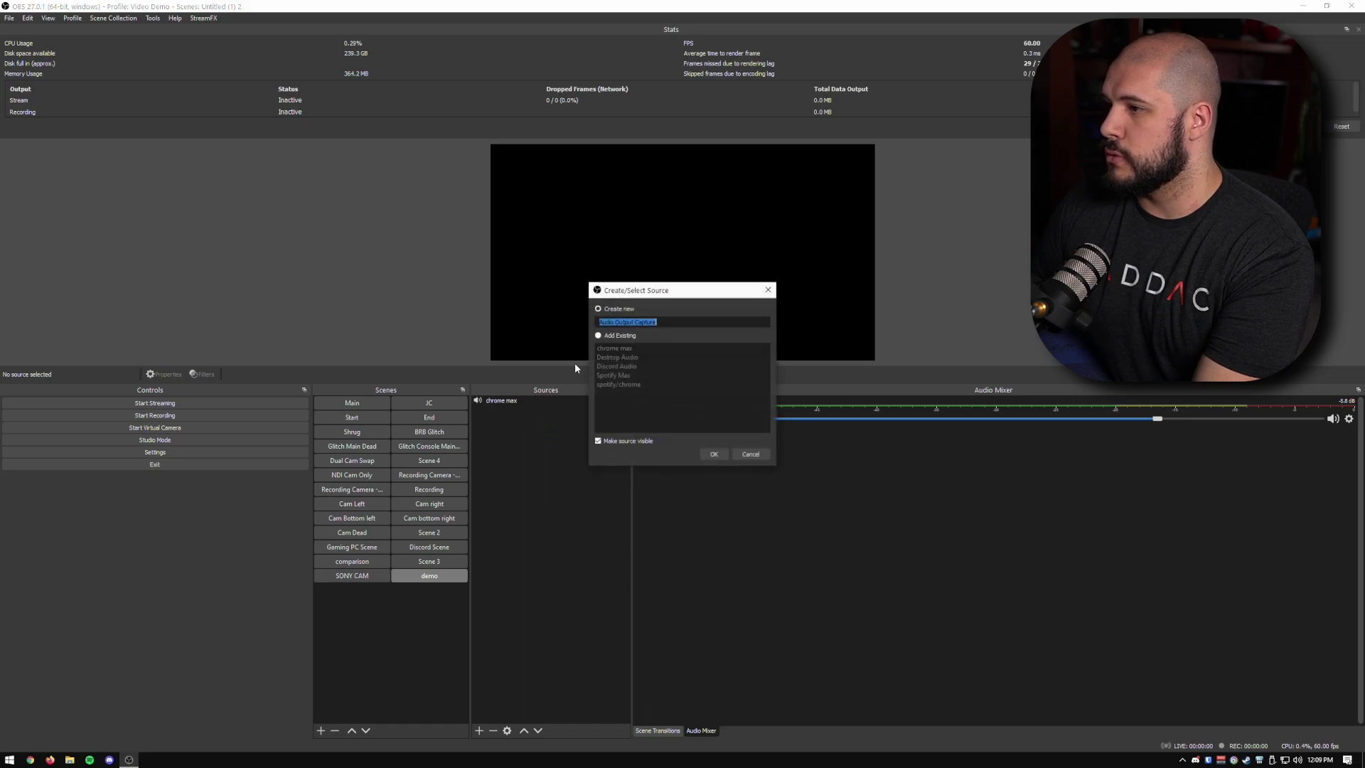
left_click(623, 358)
left_click(714, 455)
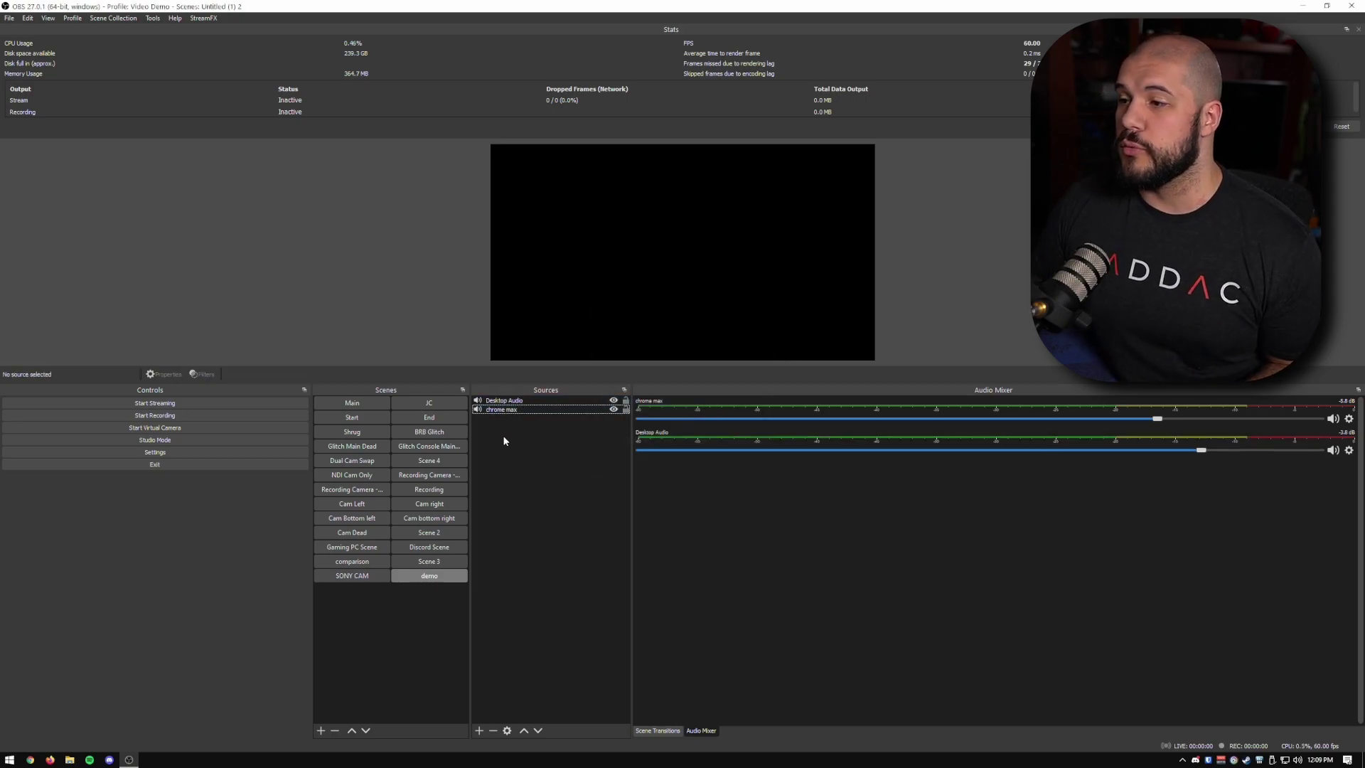
Group chrome max and Desktop Audio into a group named 'Standard Audio Sources'
left_click(501, 411)
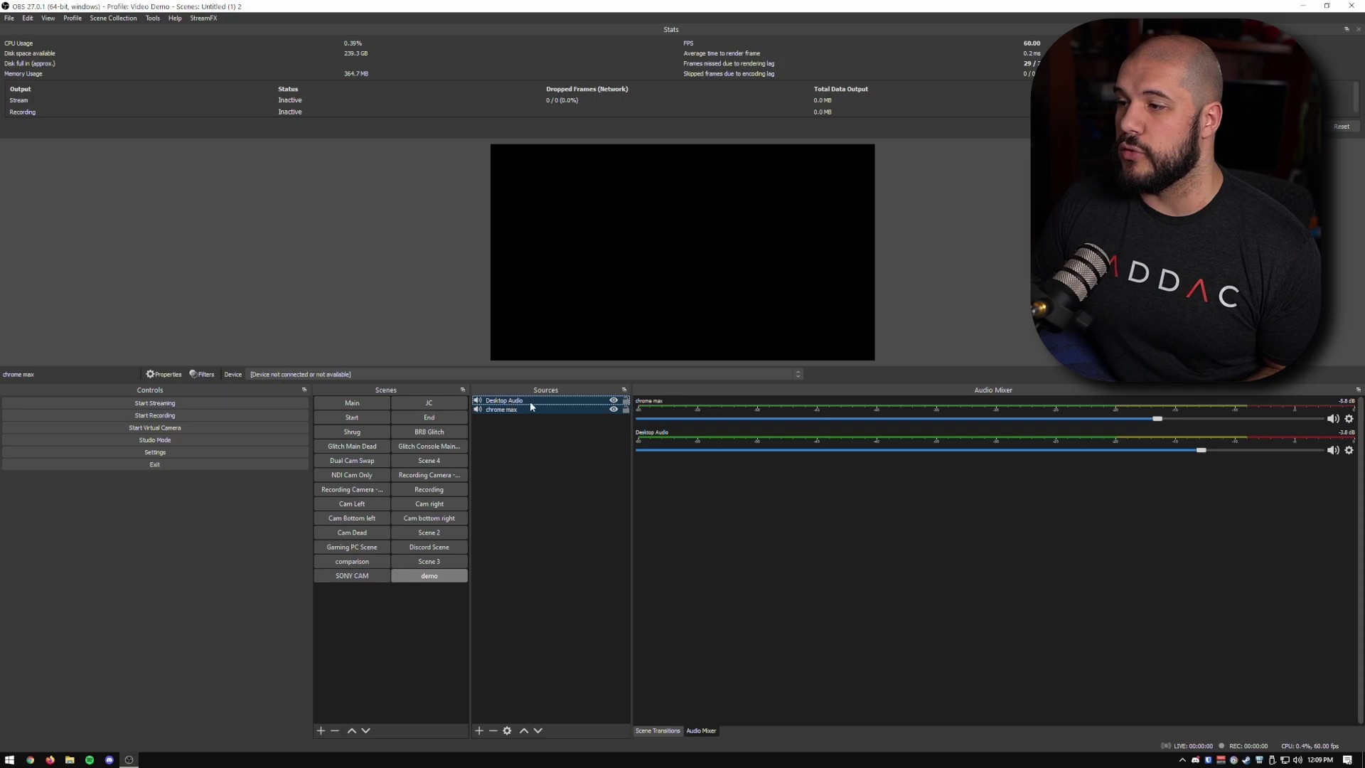
right_click(530, 407)
left_click(569, 423)
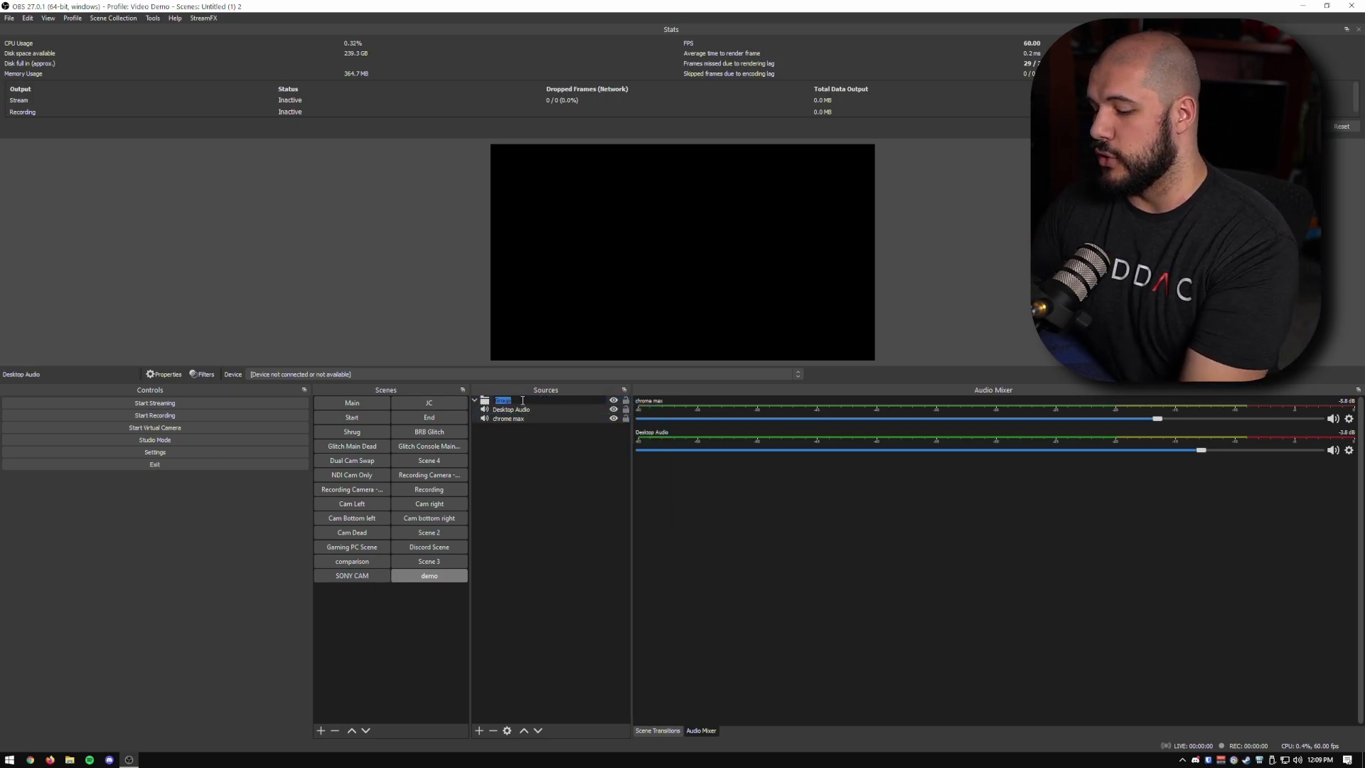
type("Start")
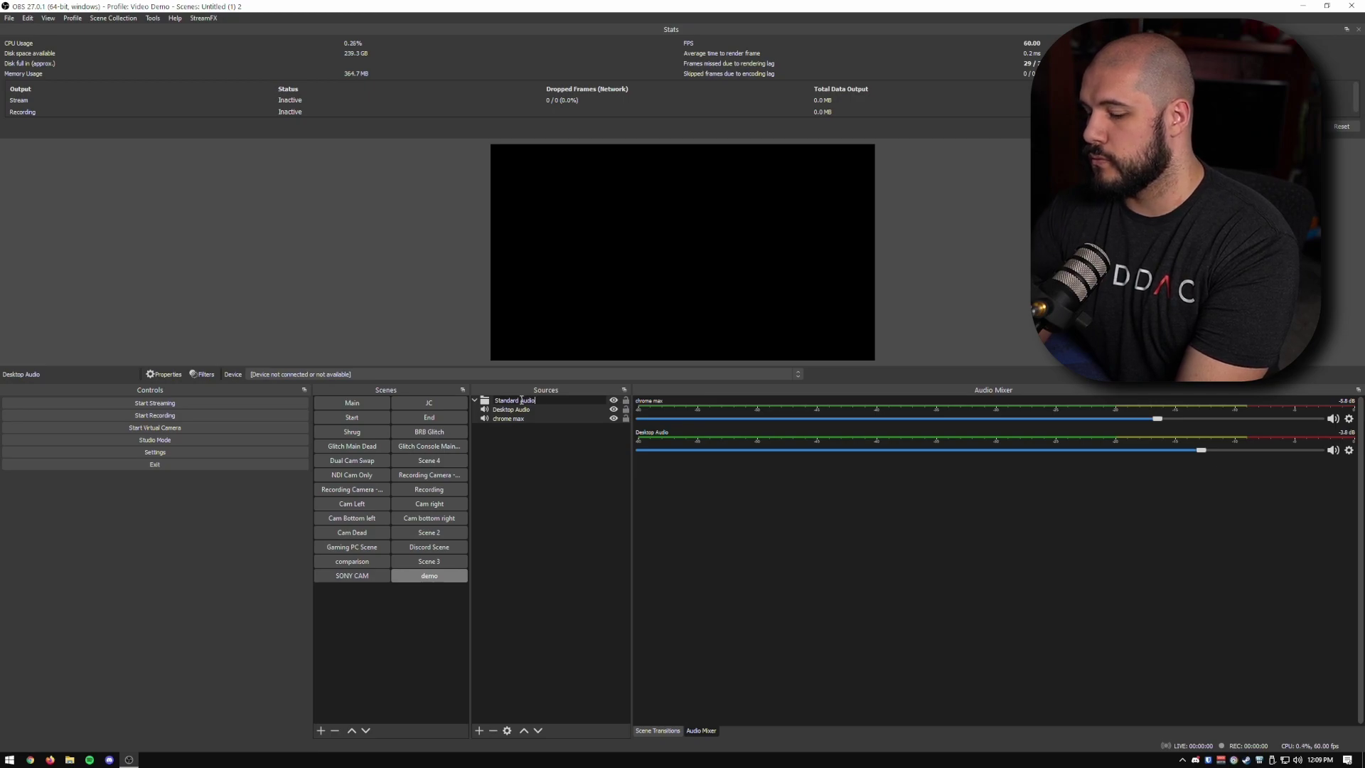
type("urces")
key("Return")
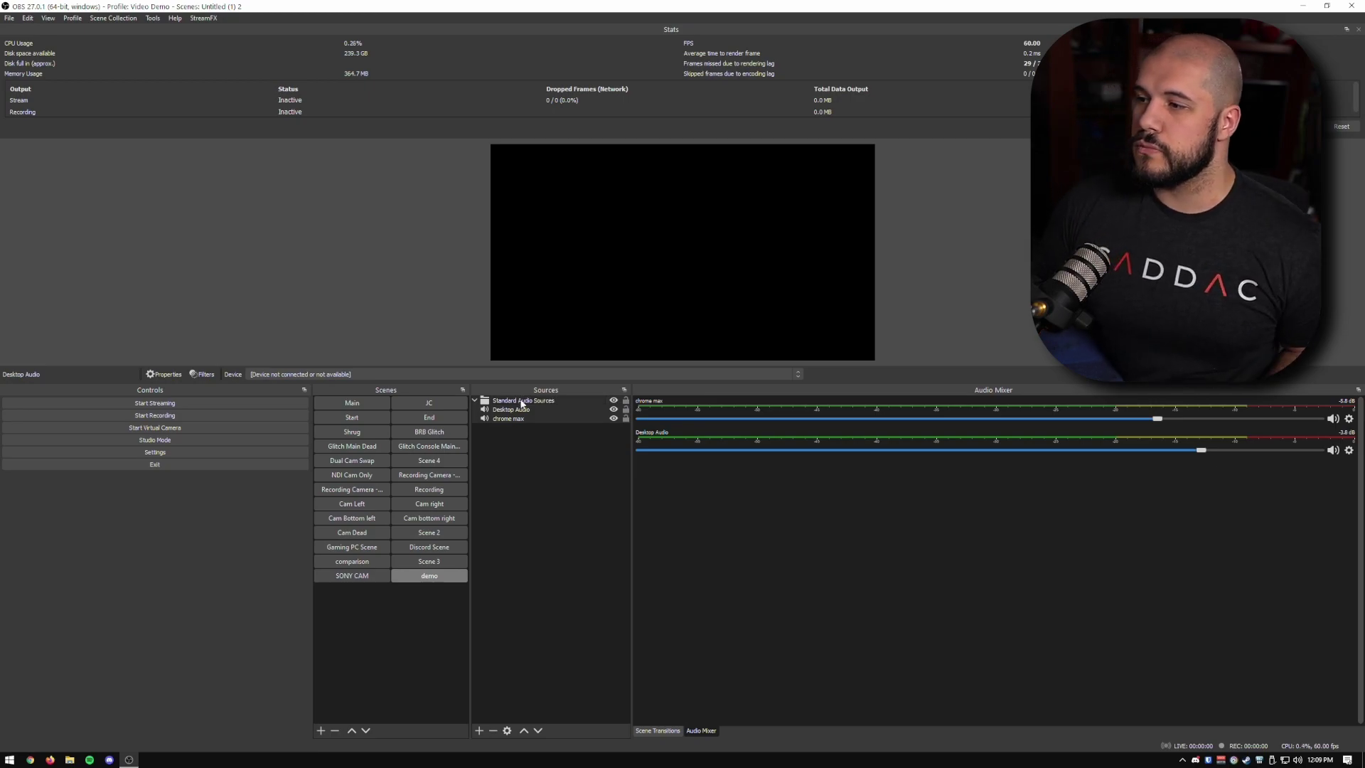
left_click(533, 439)
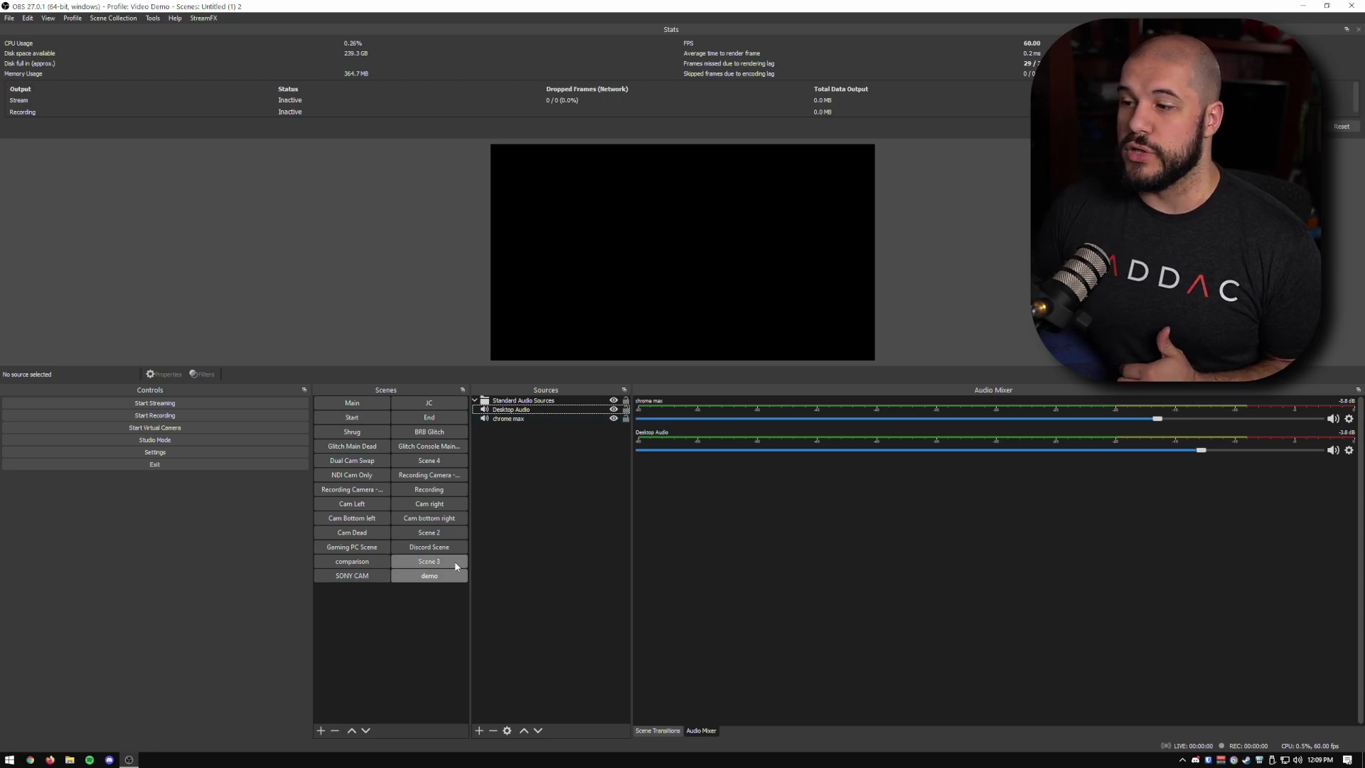
Add the existing Standard Audio Sources group to the SONY CAM scene, then collapse and re-expand it to check its contents
left_click(368, 575)
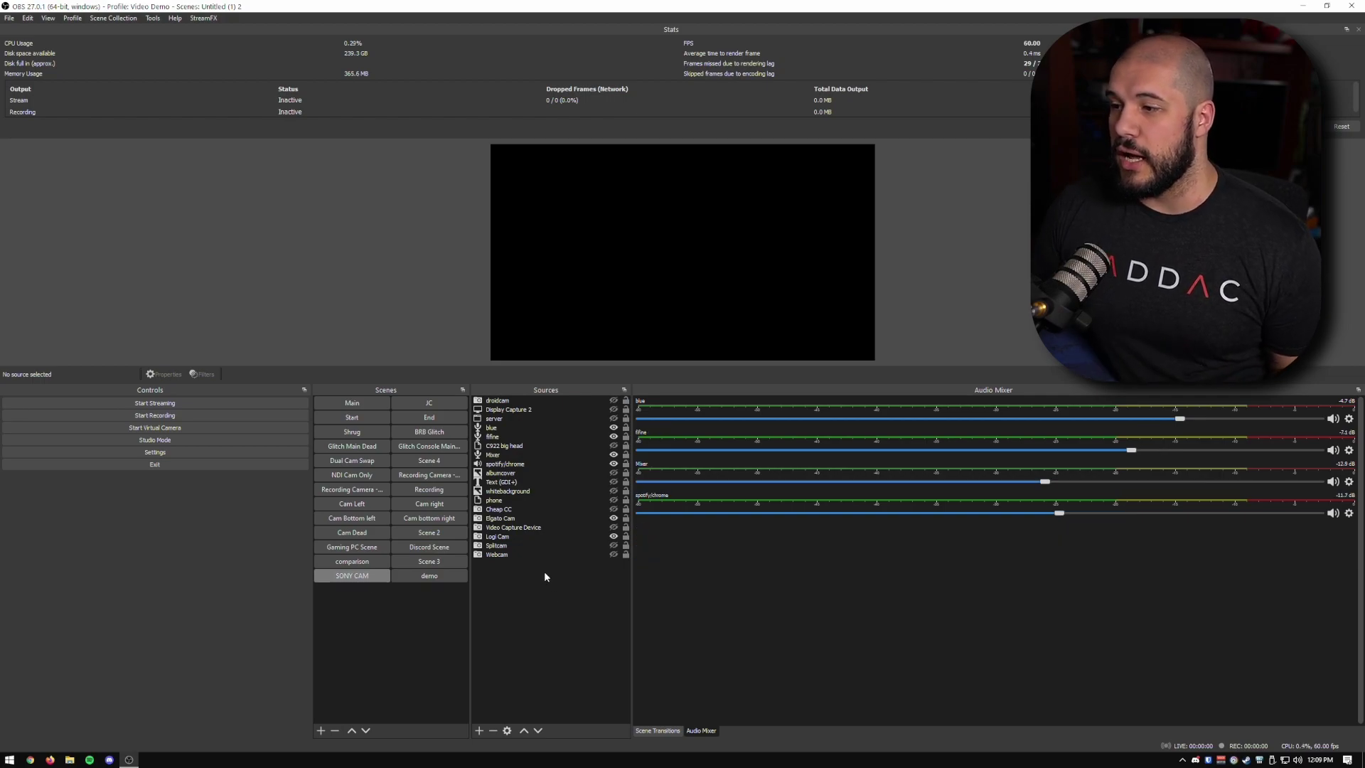
right_click(517, 571)
mouse_move(533, 574)
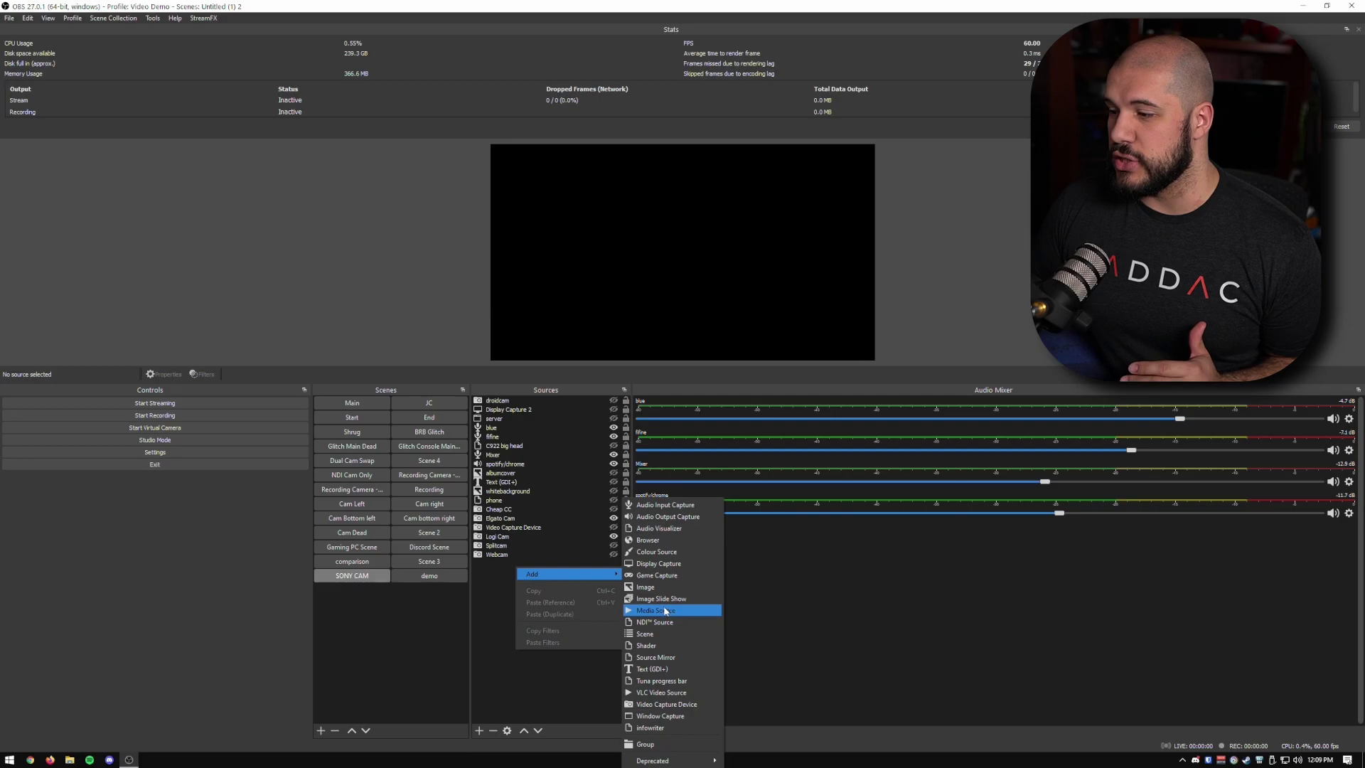
left_click(661, 745)
left_click(623, 336)
scroll(637, 379, "down", 1)
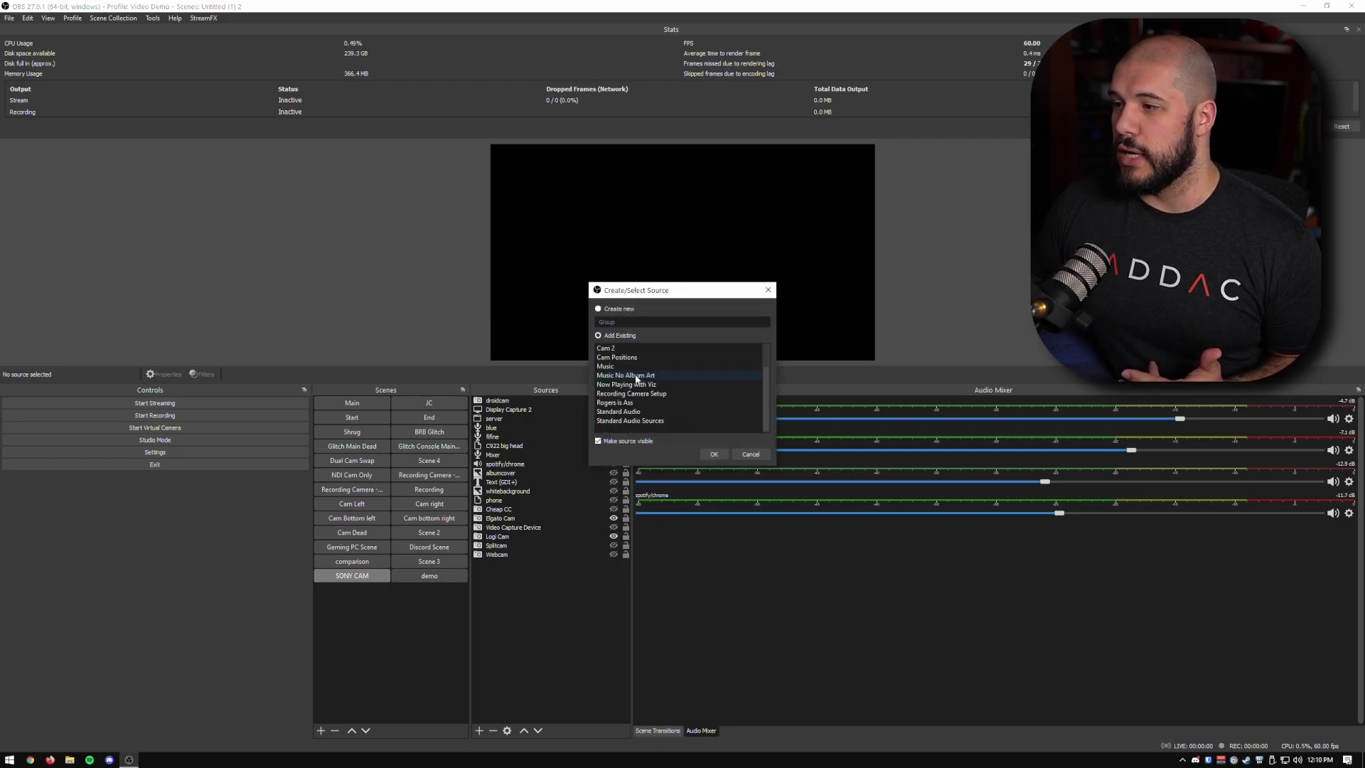
left_click(629, 420)
left_click(714, 454)
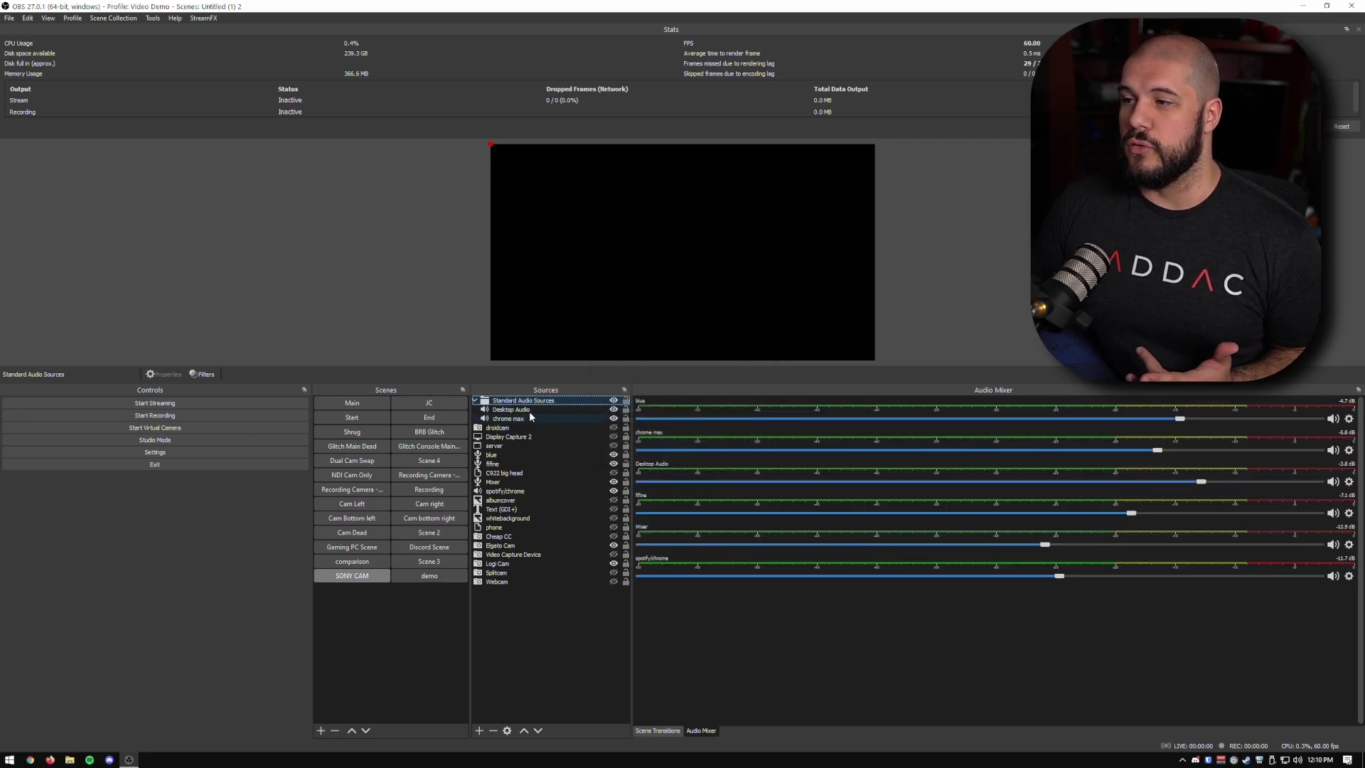
left_click(474, 401)
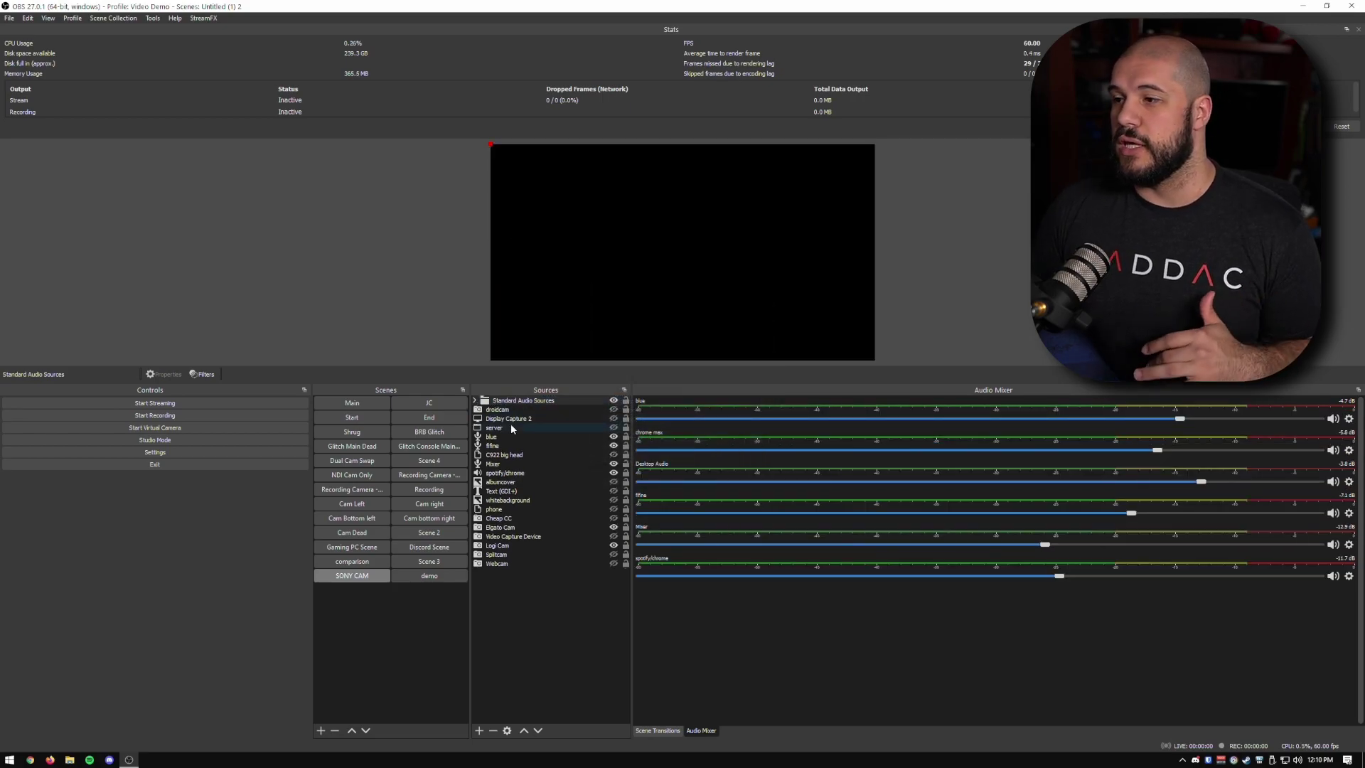
left_click(475, 401)
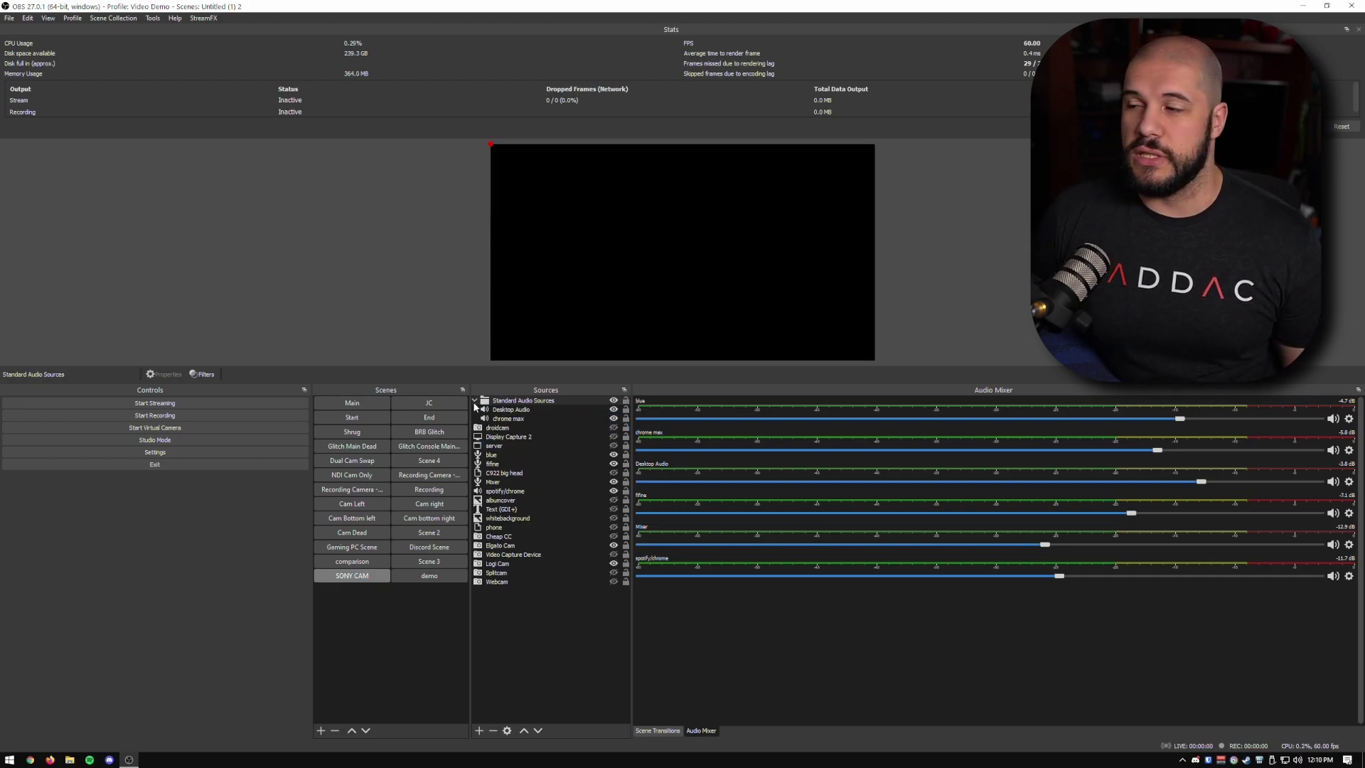